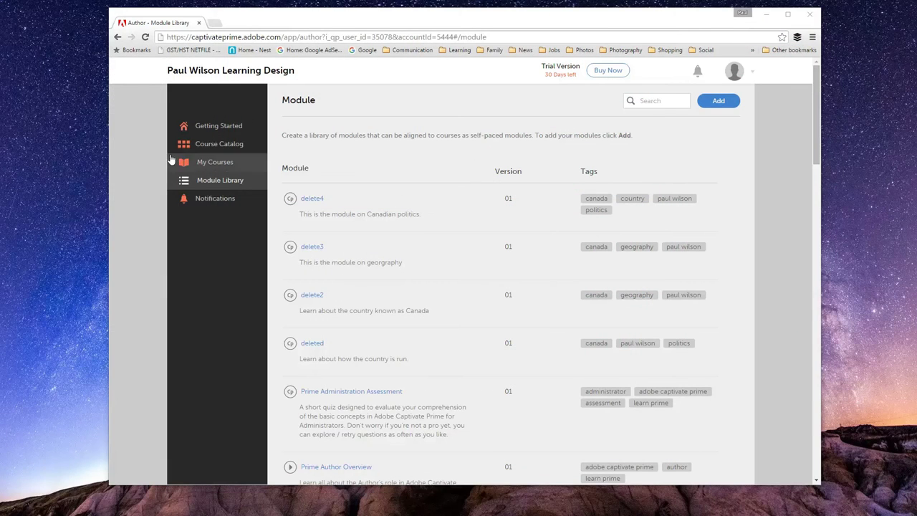
# Switch from the module library to the Getting Started page in the left sidebar
pyautogui.click(218, 125)
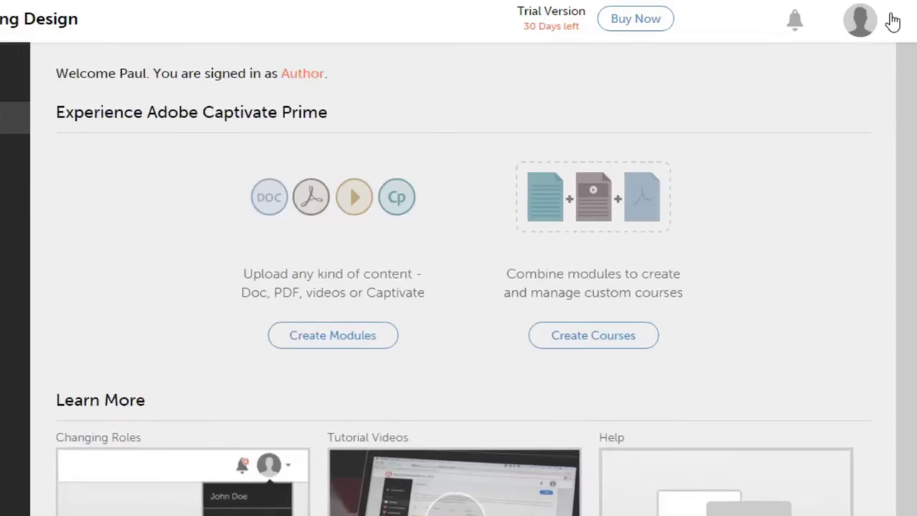
# Open the profile menu showing the Administrator, Author and Learner roles
pyautogui.click(897, 19)
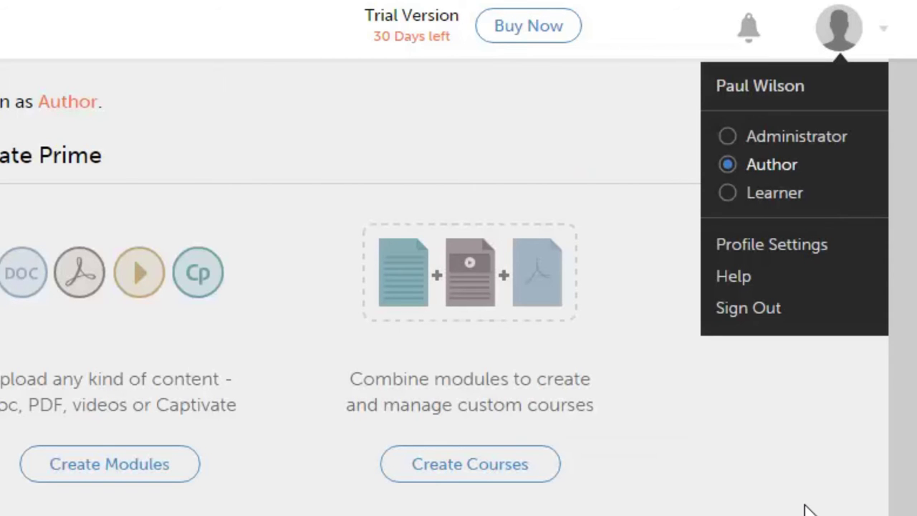
# Dismiss the role menu to return to the Author Getting Started page
pyautogui.click(803, 509)
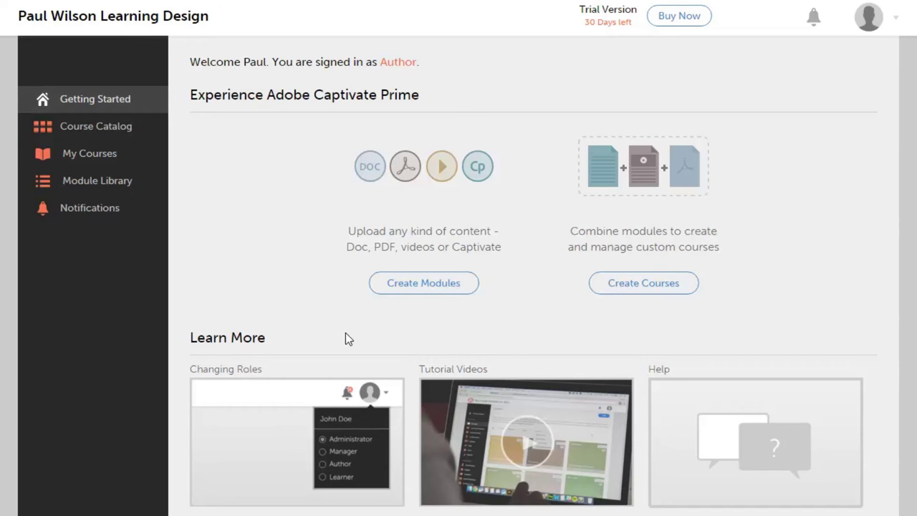
# Create a module named Geography described as 'In this module you will learn about Canadian geography.'
pyautogui.click(425, 283)
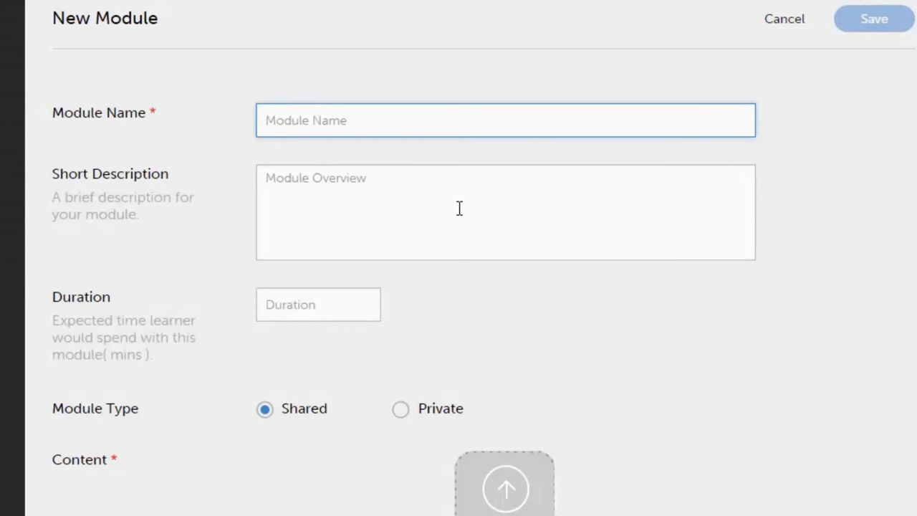
pyautogui.write('Geography')
pyautogui.click(459, 208)
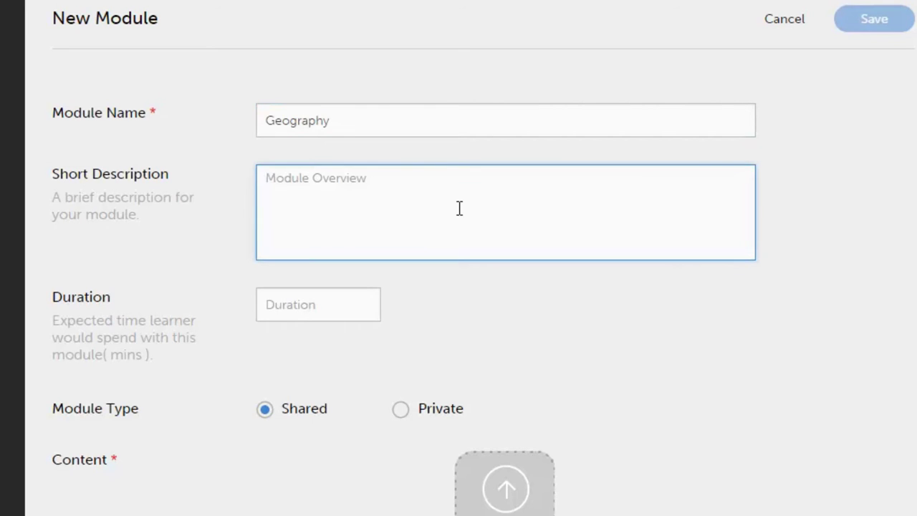
pyautogui.write('I')
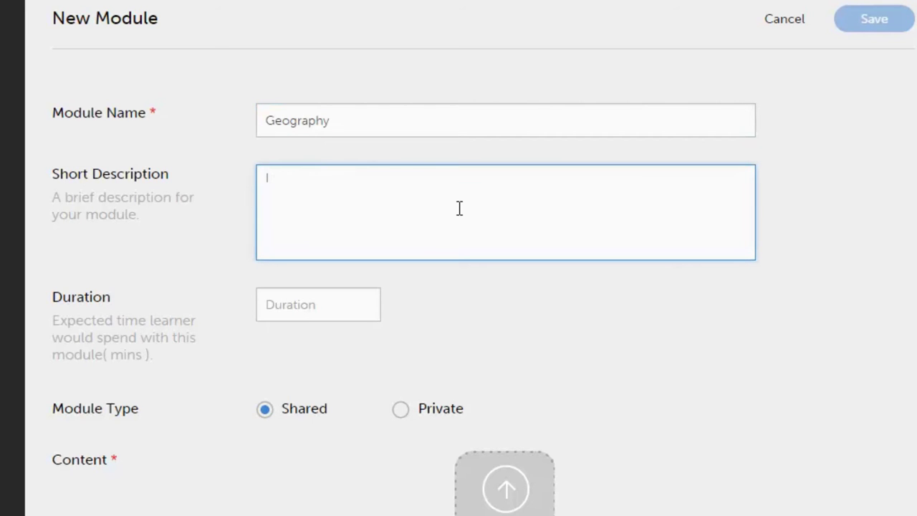
pyautogui.write('this module yo')
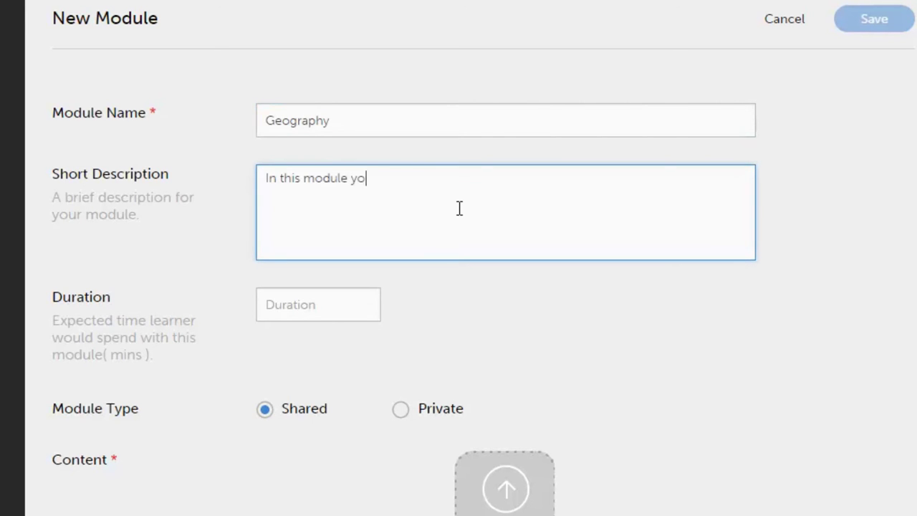
pyautogui.write('u will learn a')
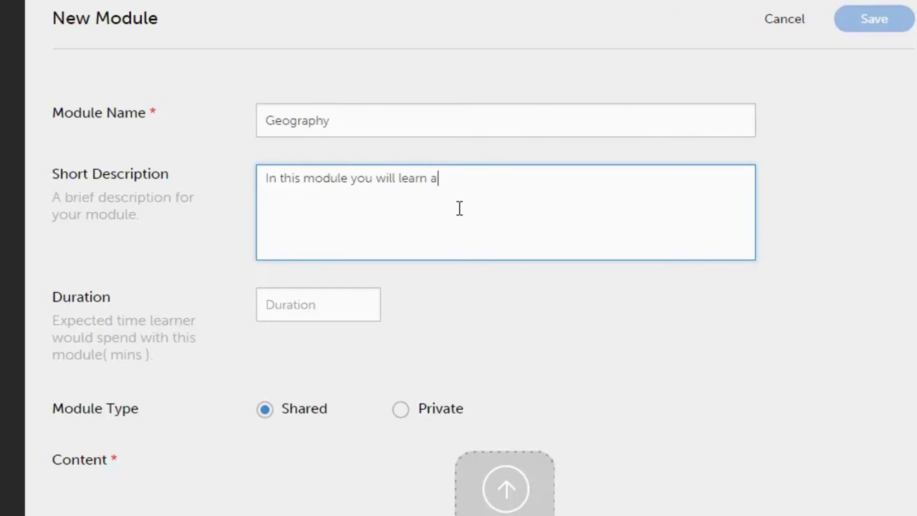
pyautogui.write('bout Canadi')
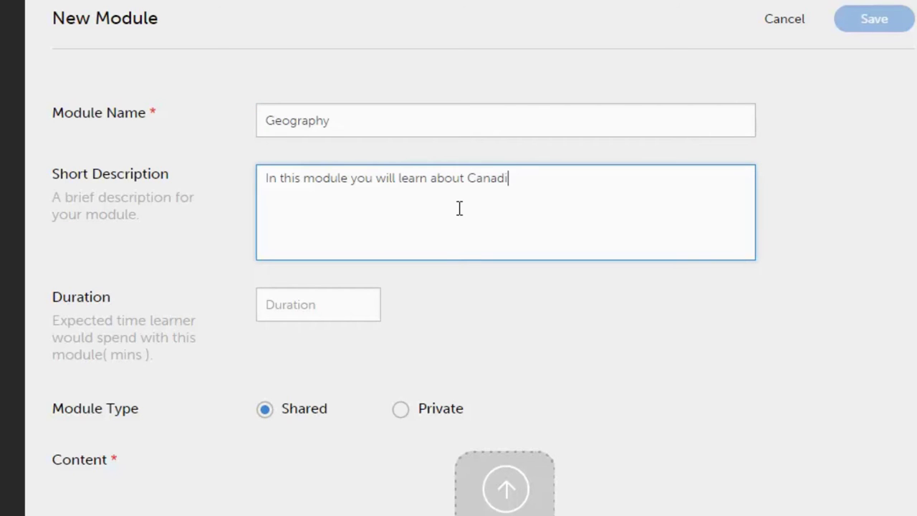
pyautogui.write('an geography')
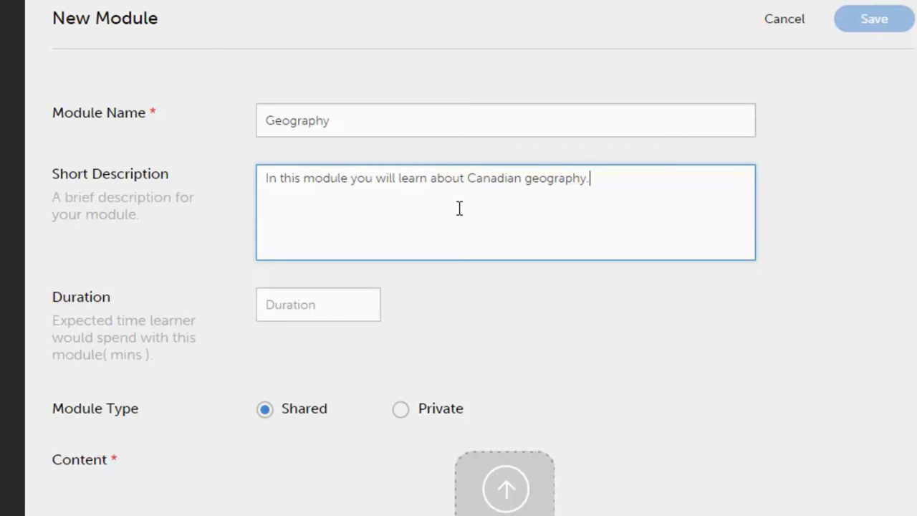
pyautogui.write('.')
# Set the Geography module's duration to 5 minutes and keep its type Shared
pyautogui.click(328, 307)
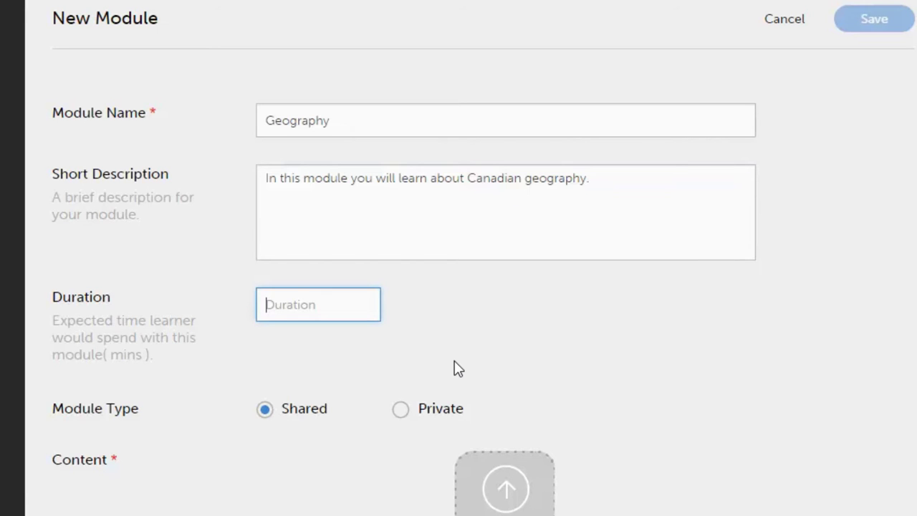
pyautogui.write('5')
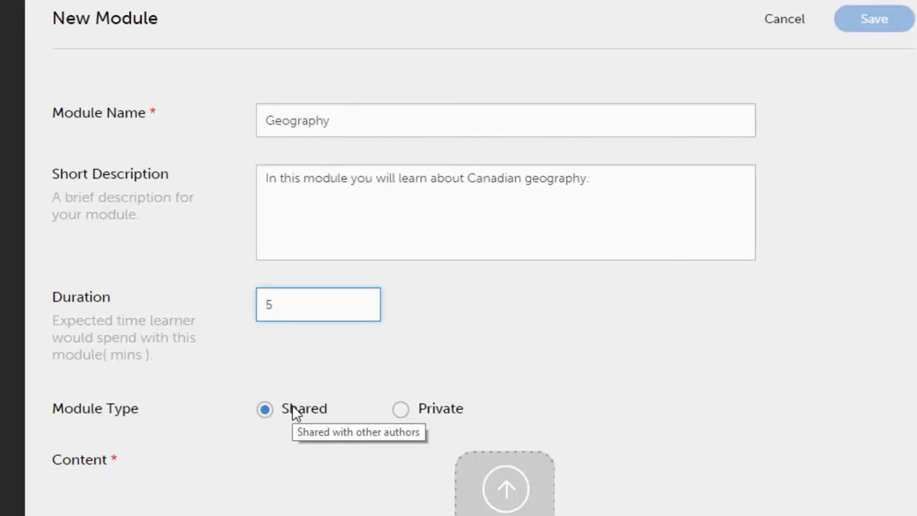
pyautogui.click(402, 411)
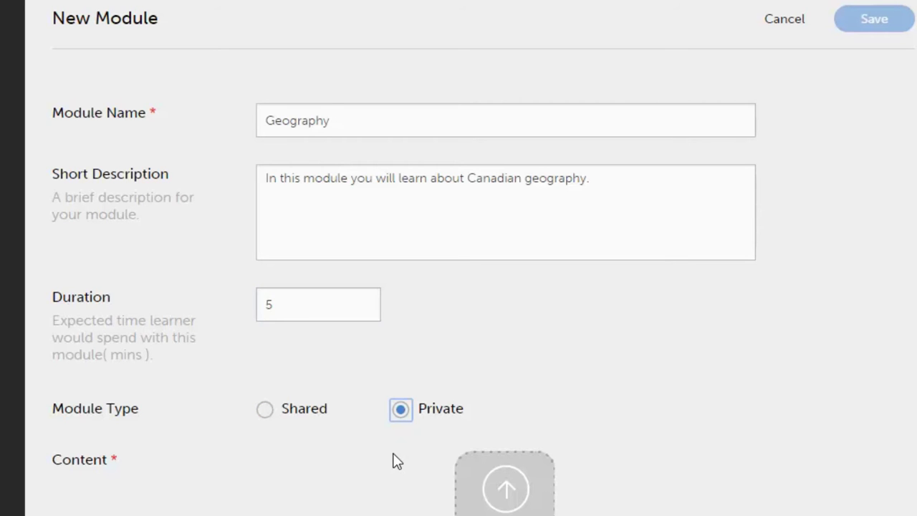
pyautogui.click(265, 410)
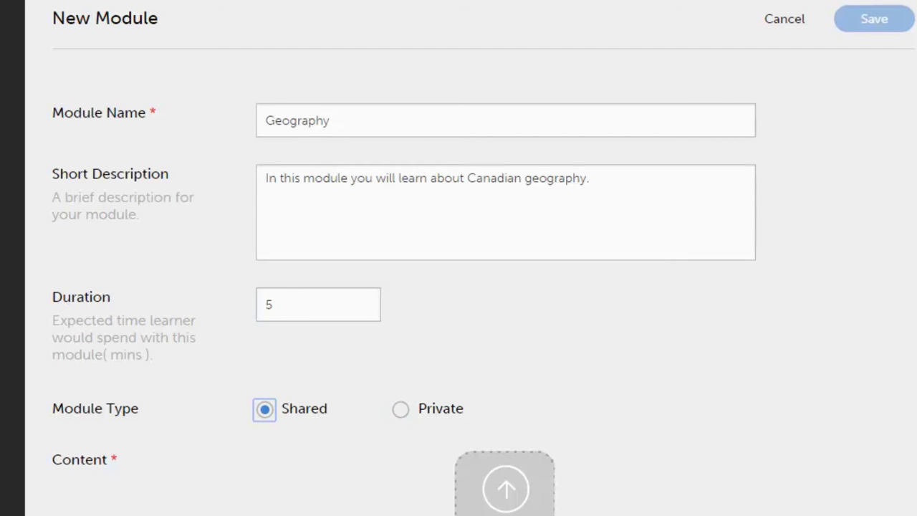
# Upload Canada Quiz Geography.zip as the Geography module's content
pyautogui.scroll(-3, 282, 506)
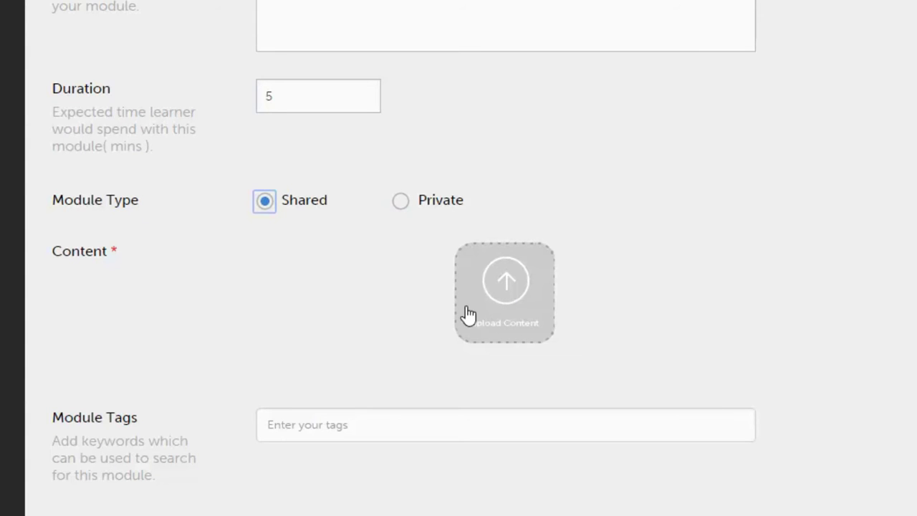
pyautogui.click(508, 308)
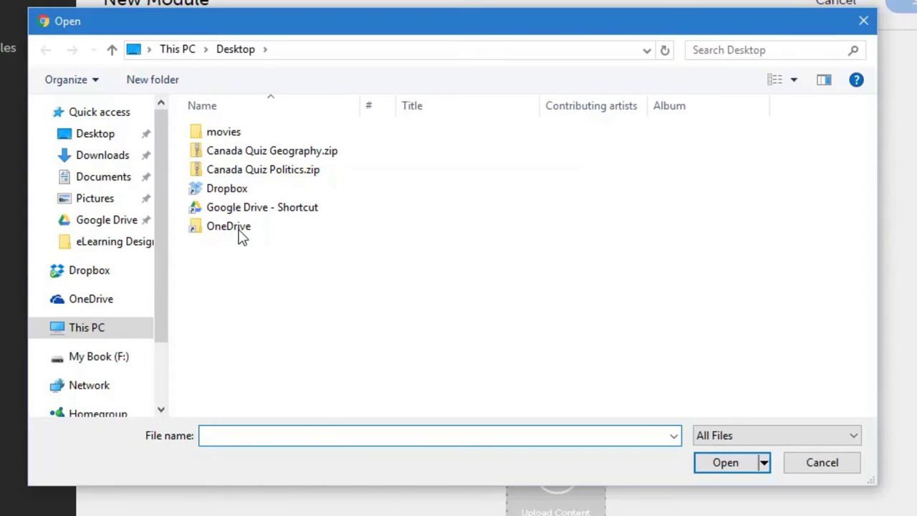
pyautogui.click(283, 156)
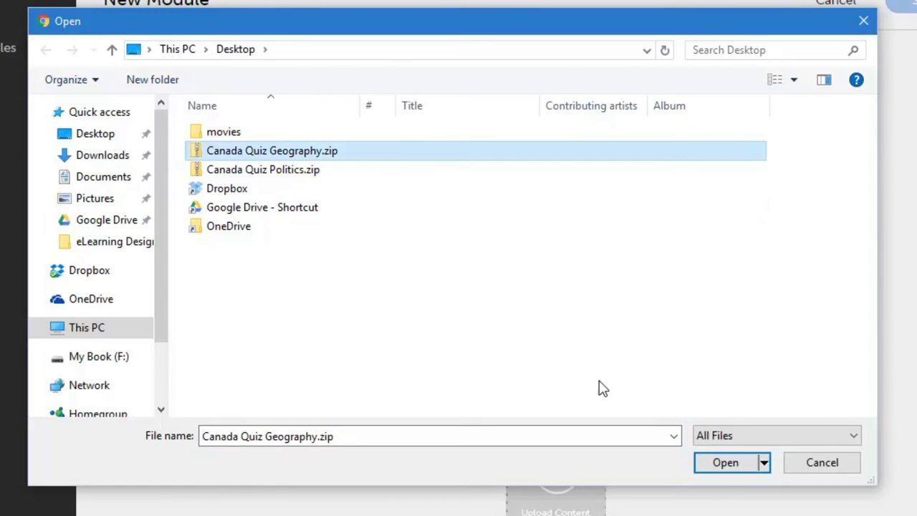
pyautogui.click(739, 460)
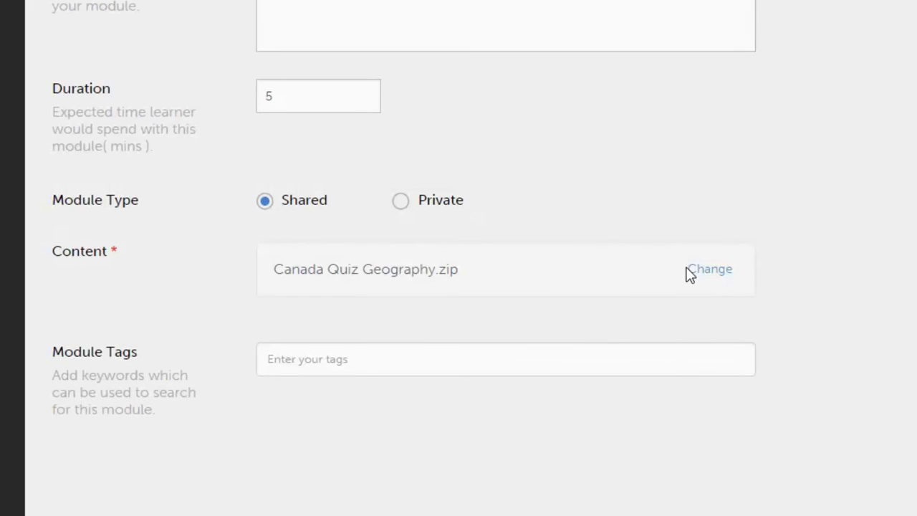
# Add the tags canada, geography and general knowledge to the Geography module
pyautogui.click(309, 366)
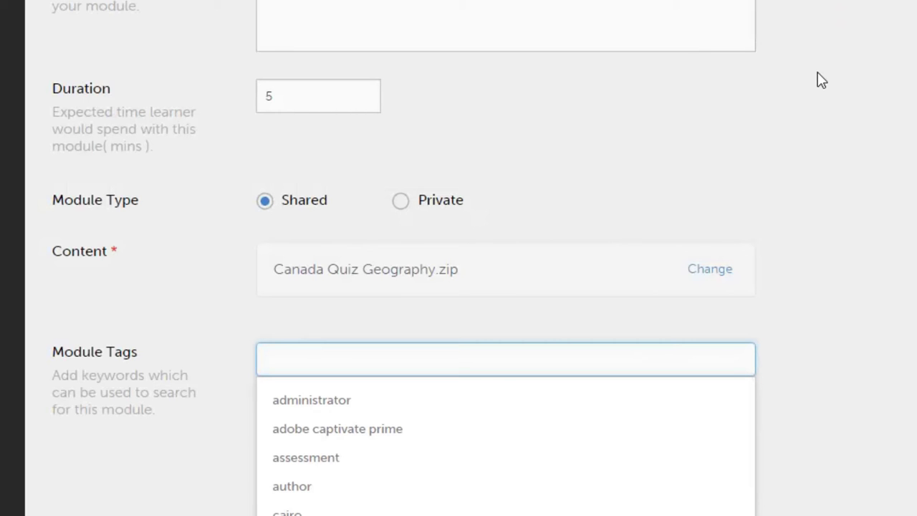
pyautogui.write('canada')
pyautogui.press('Return')
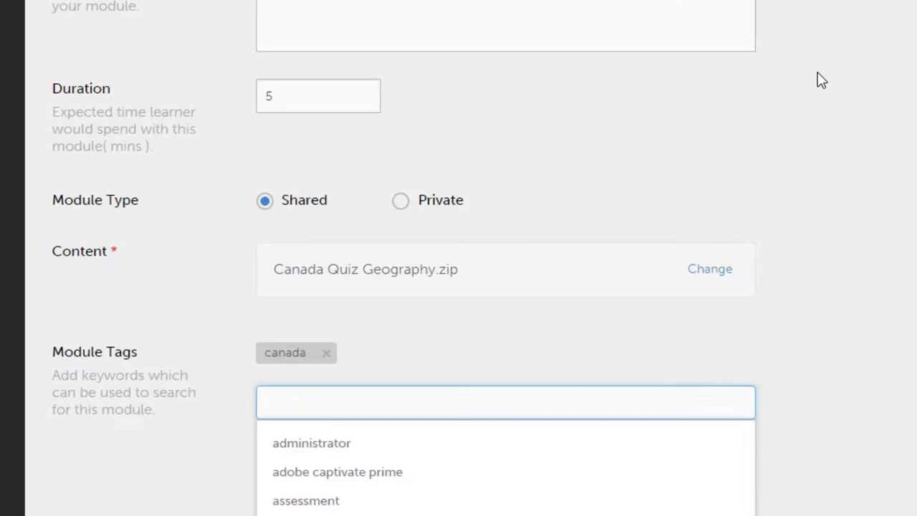
pyautogui.write('geogr')
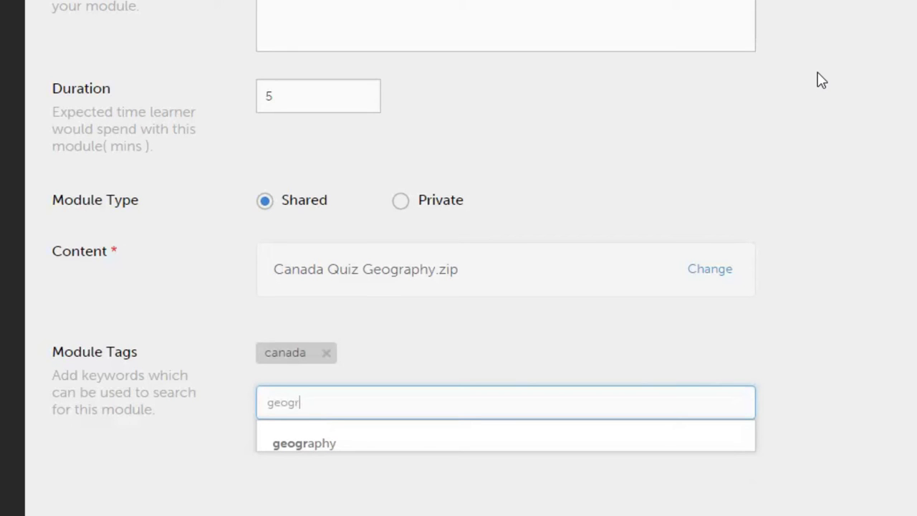
pyautogui.write('aphy')
pyautogui.press('Return')
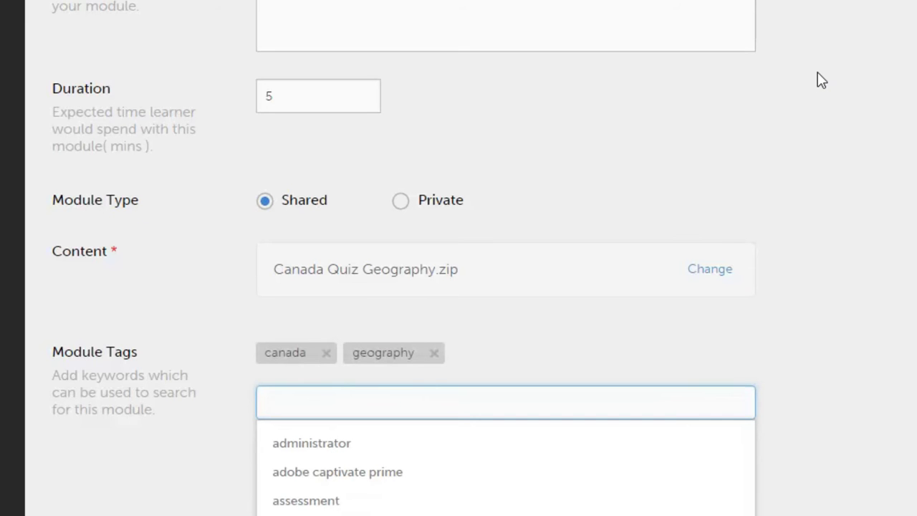
pyautogui.write('gene')
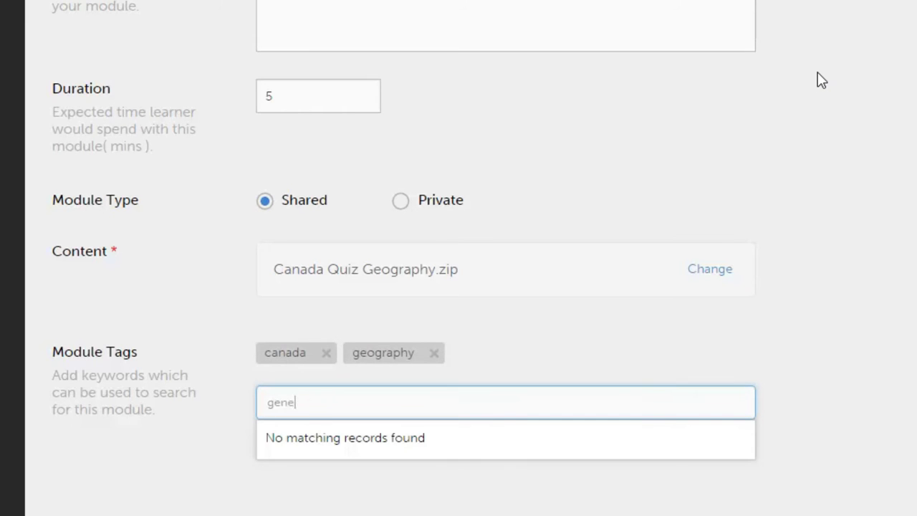
pyautogui.write('ral knowledge')
pyautogui.press('Return')
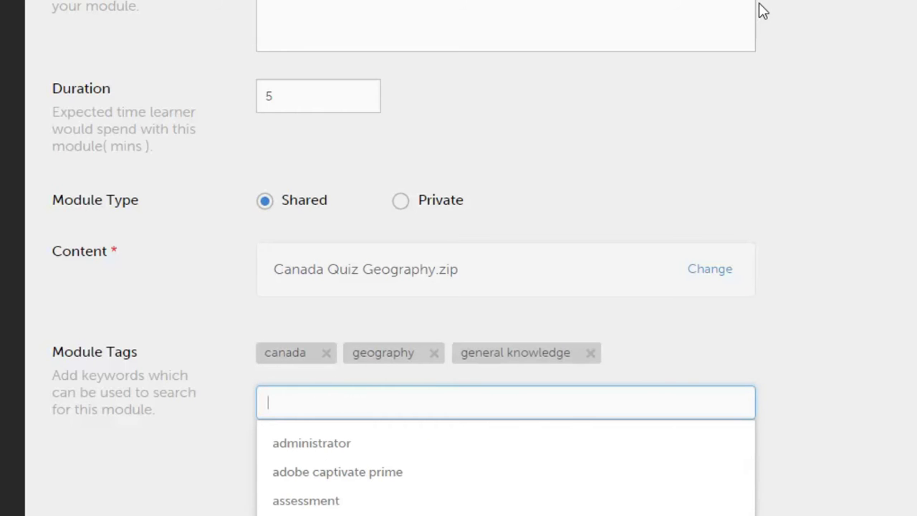
pyautogui.click(838, 50)
pyautogui.scroll(-3, 837, 49)
pyautogui.scroll(6, 835, 47)
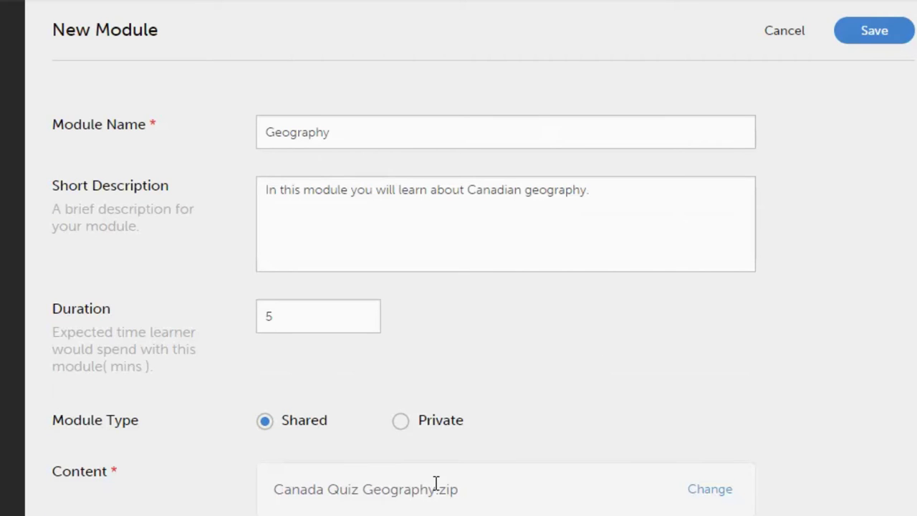
# Save the Geography module into the module library
pyautogui.click(872, 33)
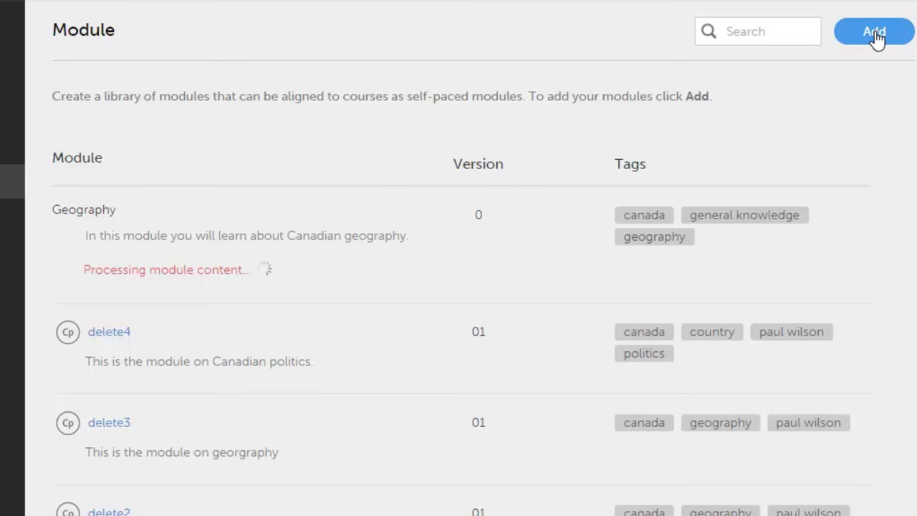
# Start a new module named Politics, described as on Canadian politics, with 5-minute duration
pyautogui.click(876, 36)
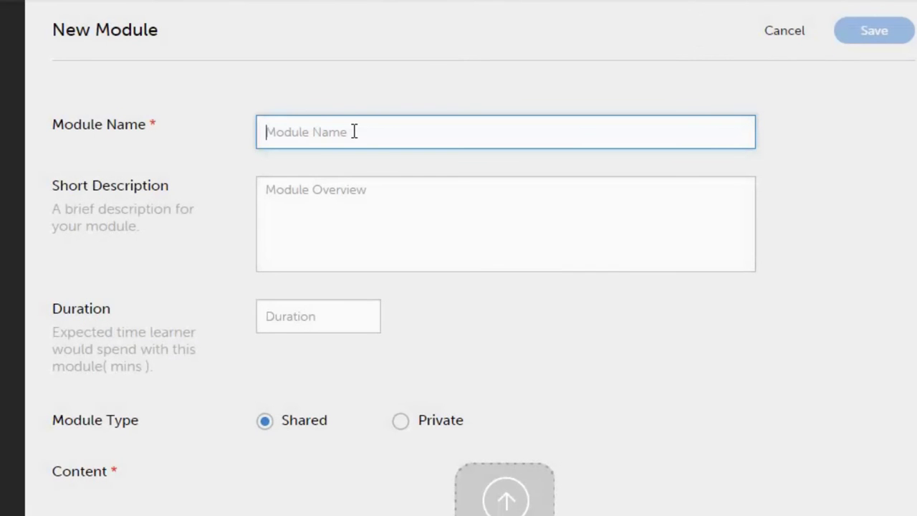
pyautogui.write('P')
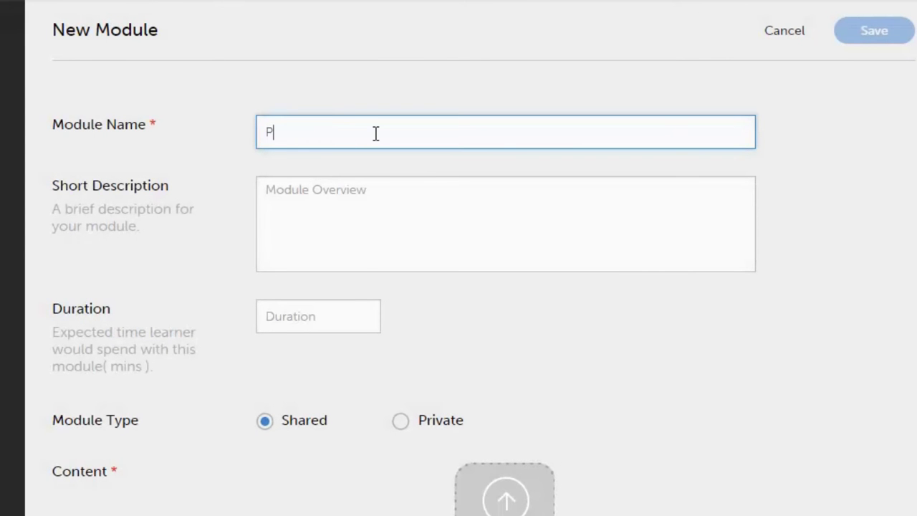
pyautogui.write('olitics')
pyautogui.click(349, 188)
pyautogui.write('This module is one')
pyautogui.press('BackSpace')
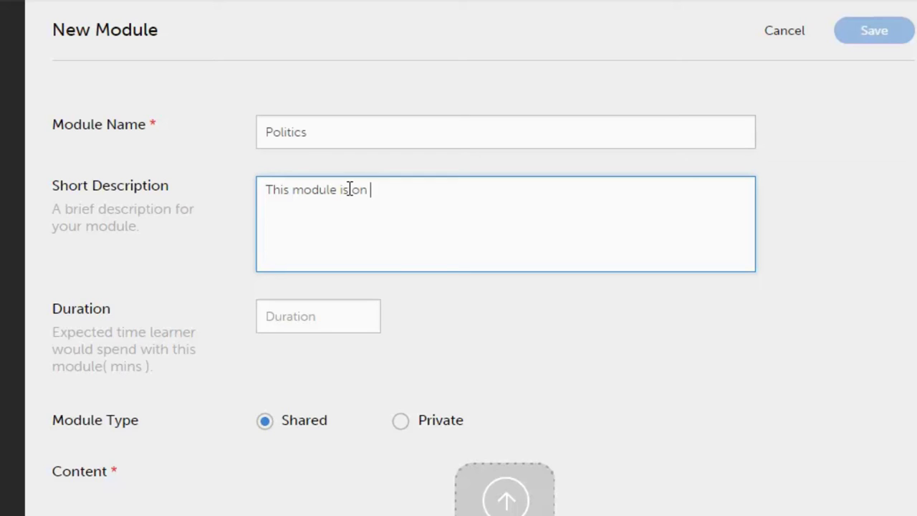
pyautogui.write('Canadian politics.')
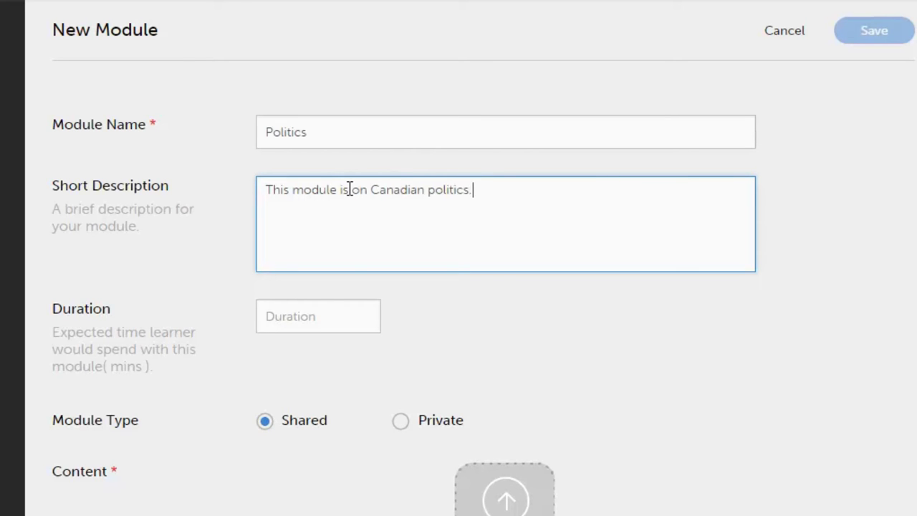
pyautogui.click(322, 307)
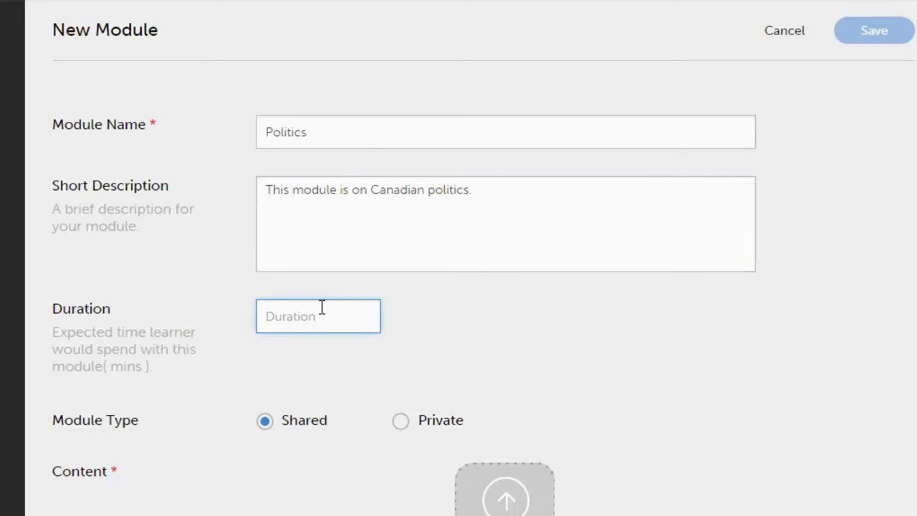
pyautogui.write('5')
# Upload Canada Quiz Politics.zip as the Politics module's content
pyautogui.click(489, 513)
pyautogui.click(266, 202)
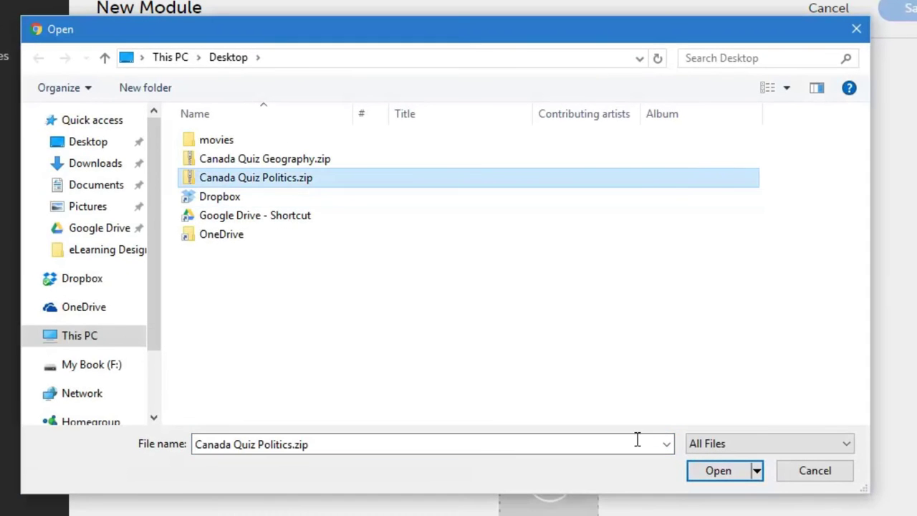
pyautogui.click(734, 477)
# Tag the Politics module with politics and canada, and save it
pyautogui.click(399, 466)
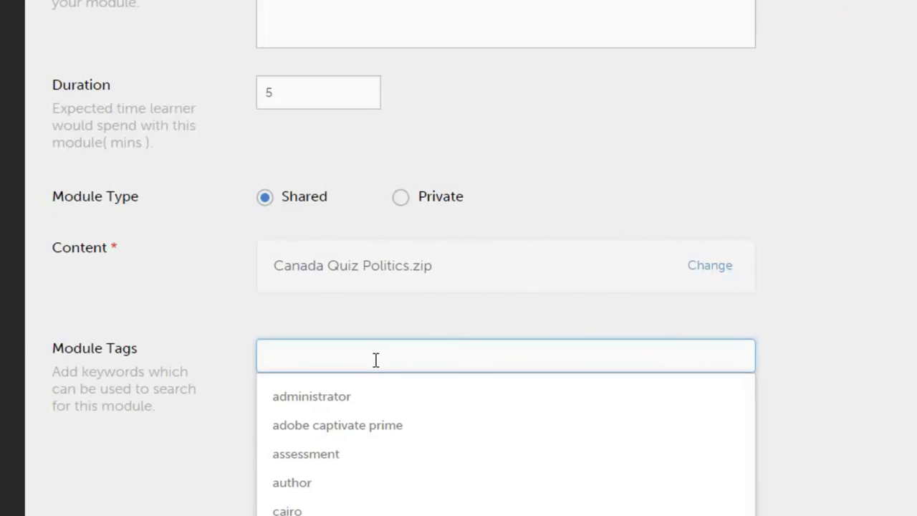
pyautogui.write('politics')
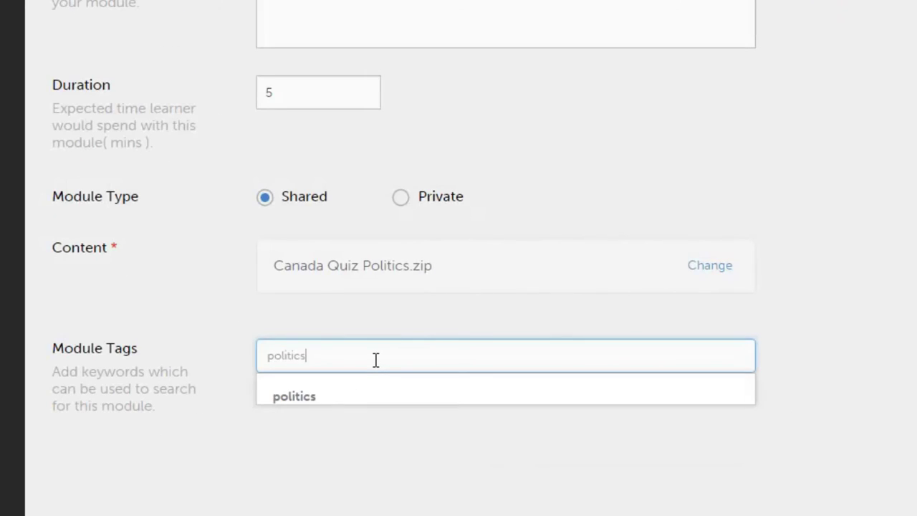
pyautogui.press('Return')
pyautogui.write('canada')
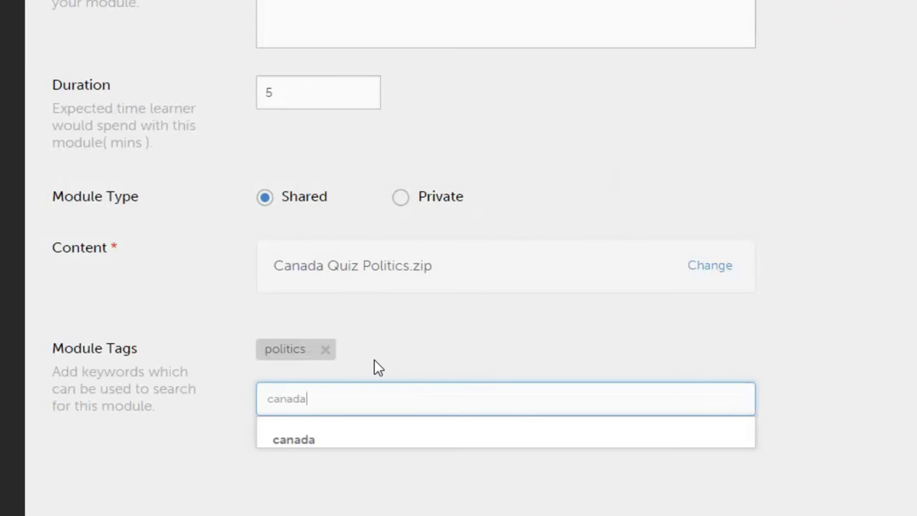
pyautogui.press('Return')
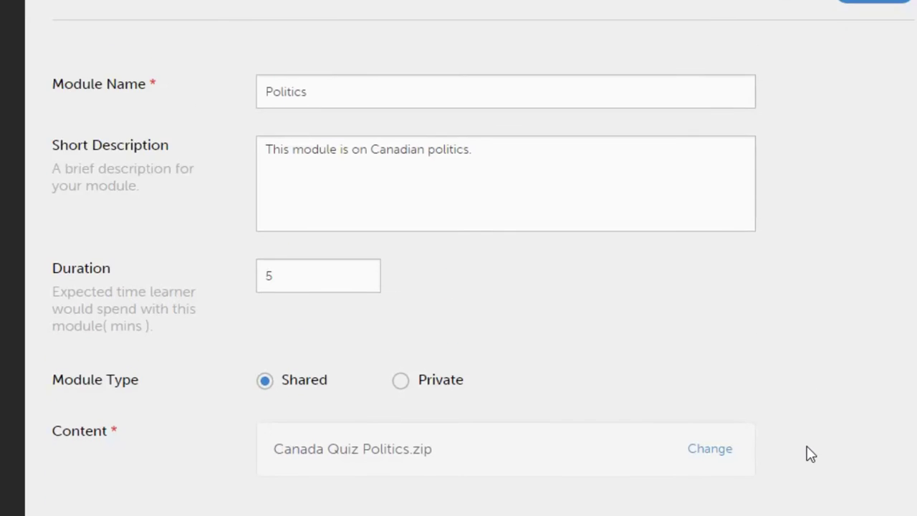
pyautogui.click(881, 37)
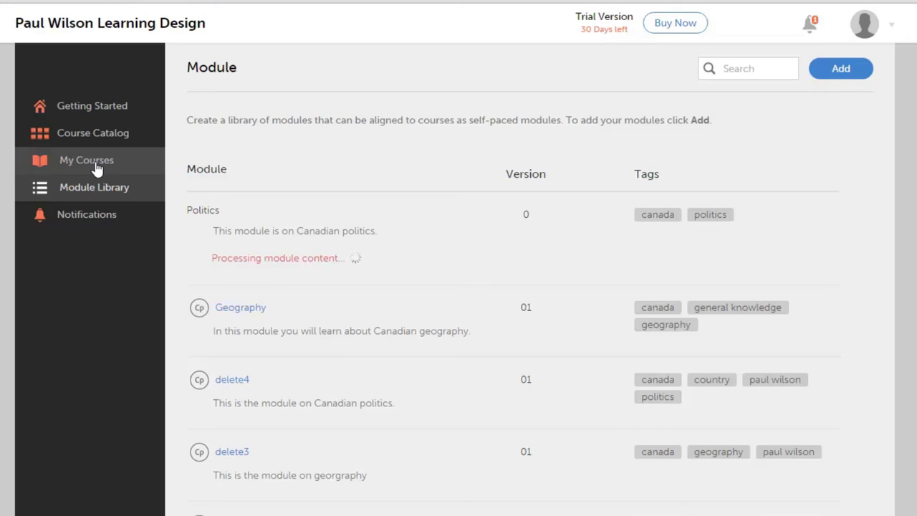
# Go to My Courses and start a new course, opening its blank Basic Info form
pyautogui.click(894, 27)
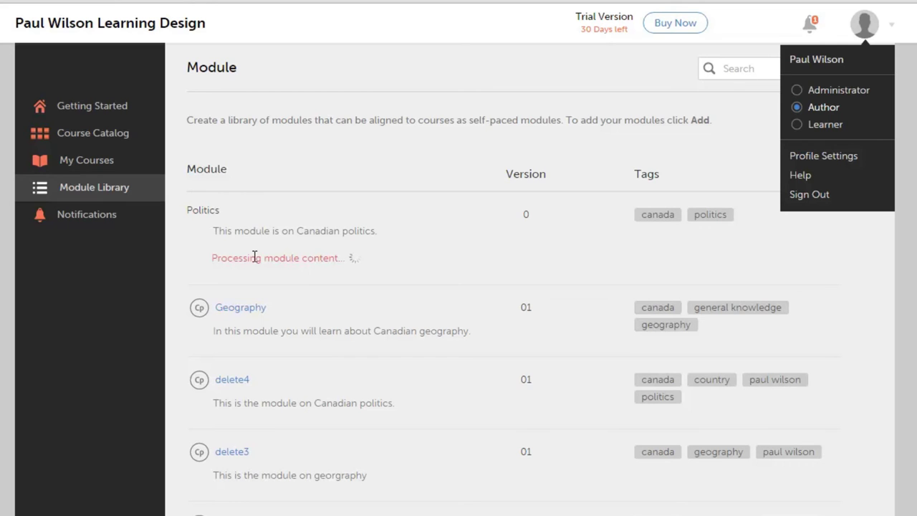
pyautogui.click(80, 162)
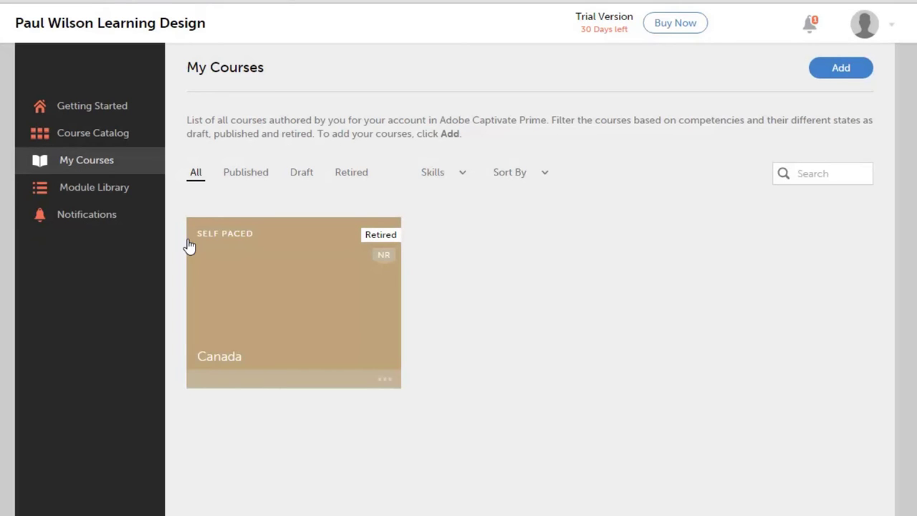
pyautogui.moveTo(297, 371)
pyautogui.click(842, 68)
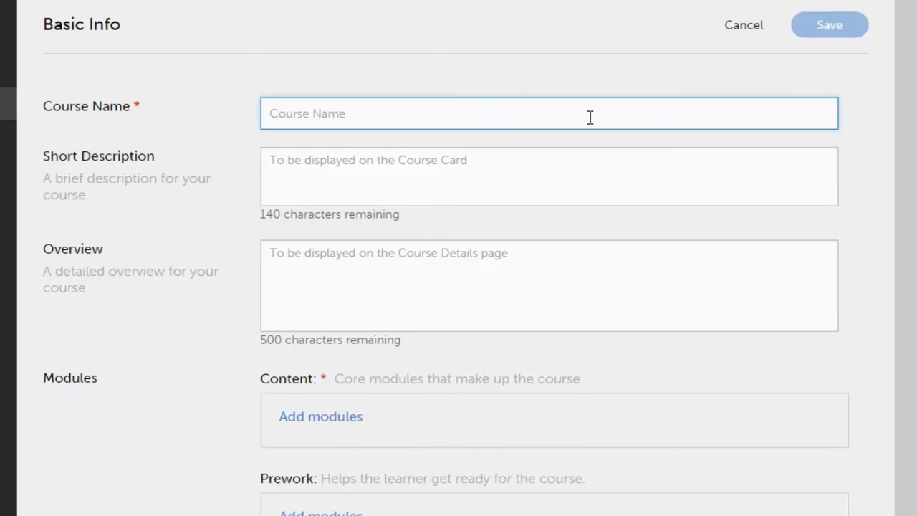
# Name the new course 'Canada' and add a short description about discussing Canada with peers
pyautogui.write('Canada')
pyautogui.click(530, 169)
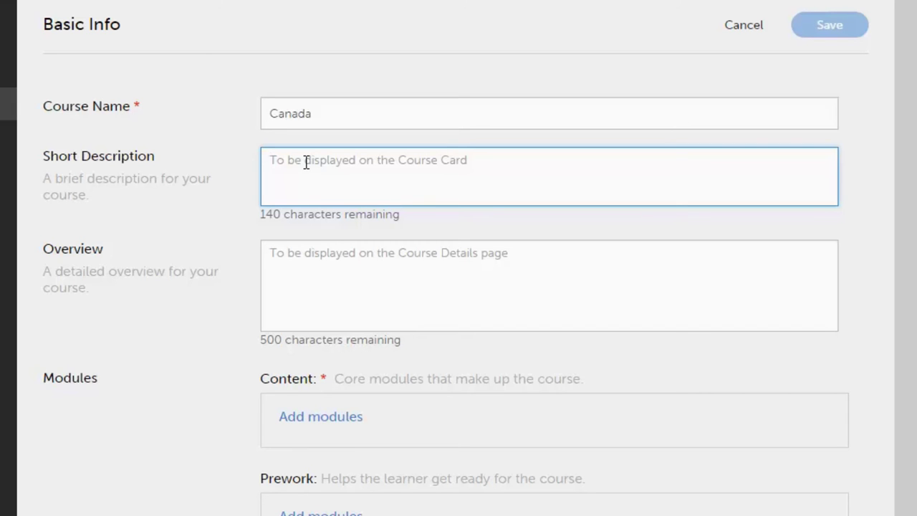
pyautogui.write('In this course you will learn the basic knowledge required to discuss the country of Canada with your peers.')
# Copy the short description text into the course Overview field
pyautogui.hotkey('ctrl', 'a')
pyautogui.hotkey('ctrl', 'c')
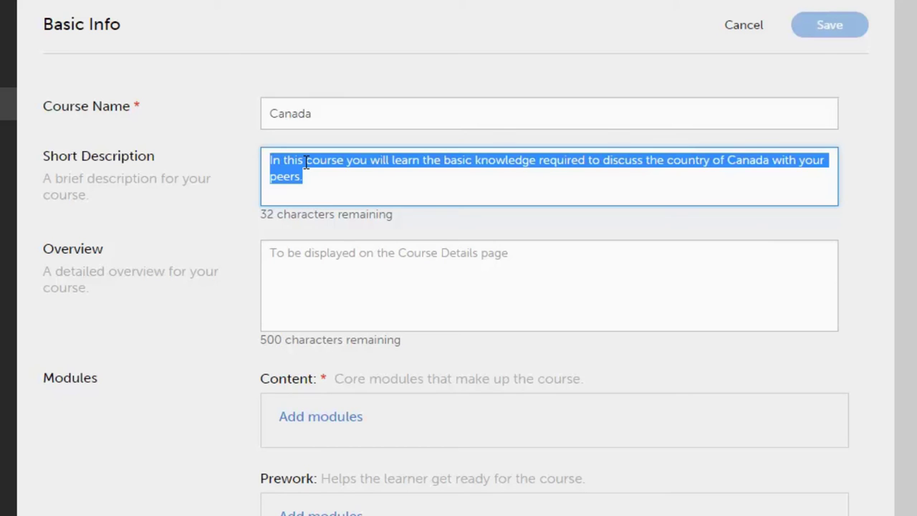
pyautogui.click(328, 280)
pyautogui.hotkey('ctrl', 'v')
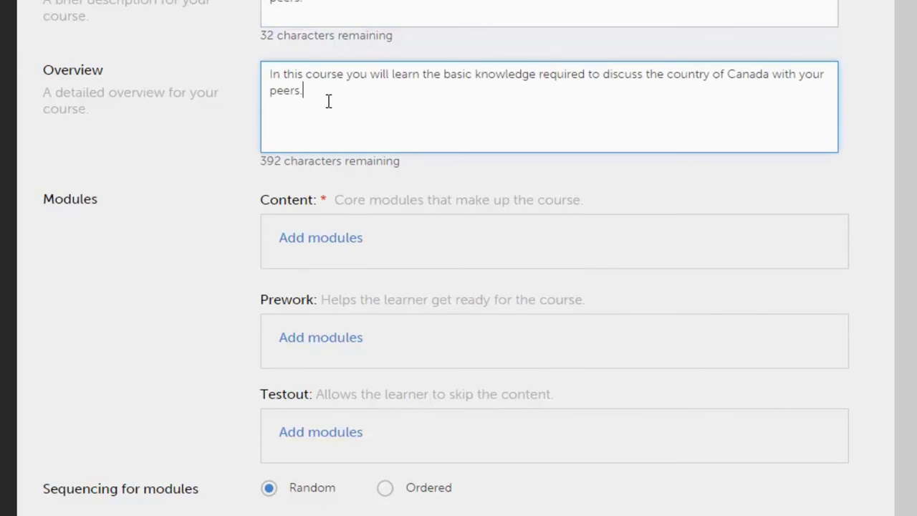
pyautogui.scroll(-1, 328, 101)
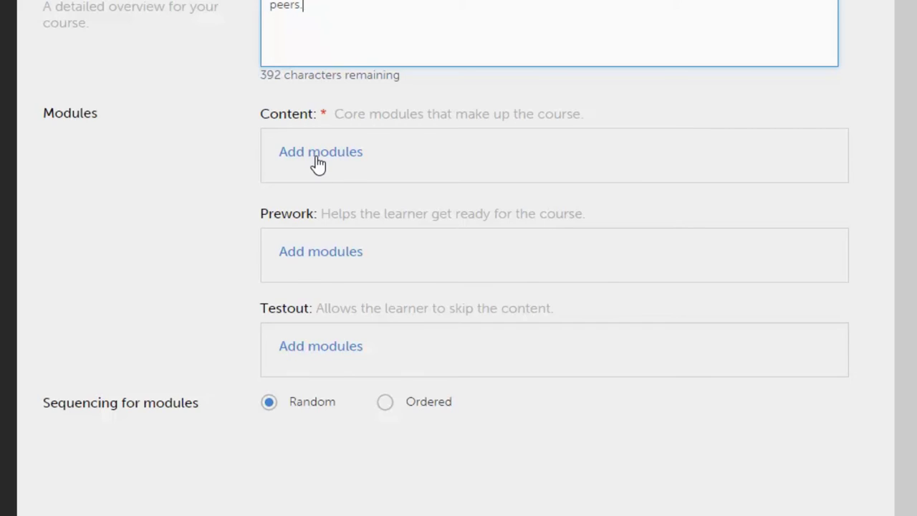
# Open the Select Module Type dialog from Add modules under Content
pyautogui.click(318, 163)
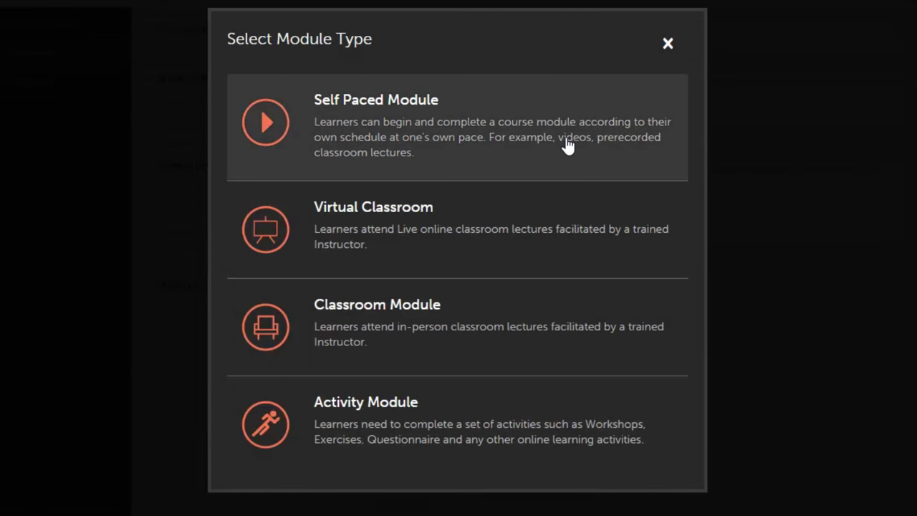
# Choose the Self Paced module type and browse the list of available modules
pyautogui.click(566, 146)
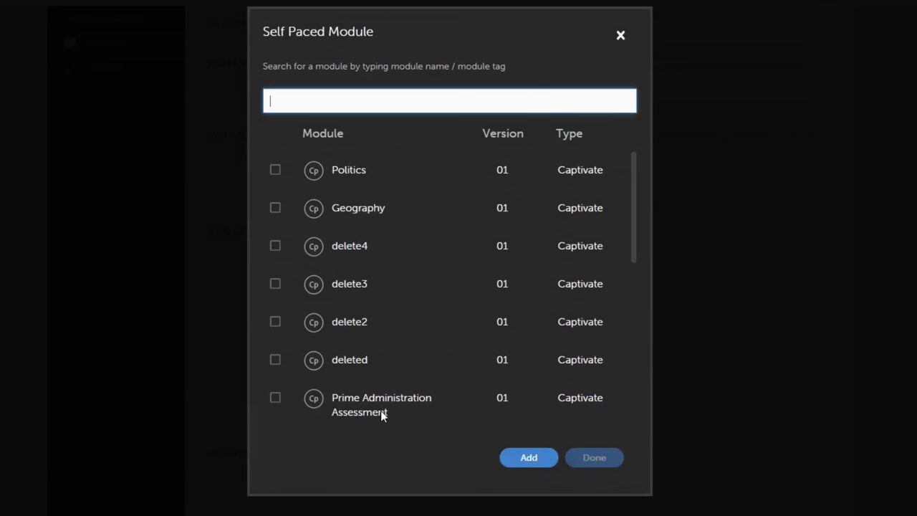
pyautogui.moveTo(633, 193); pyautogui.dragTo(634, 301)
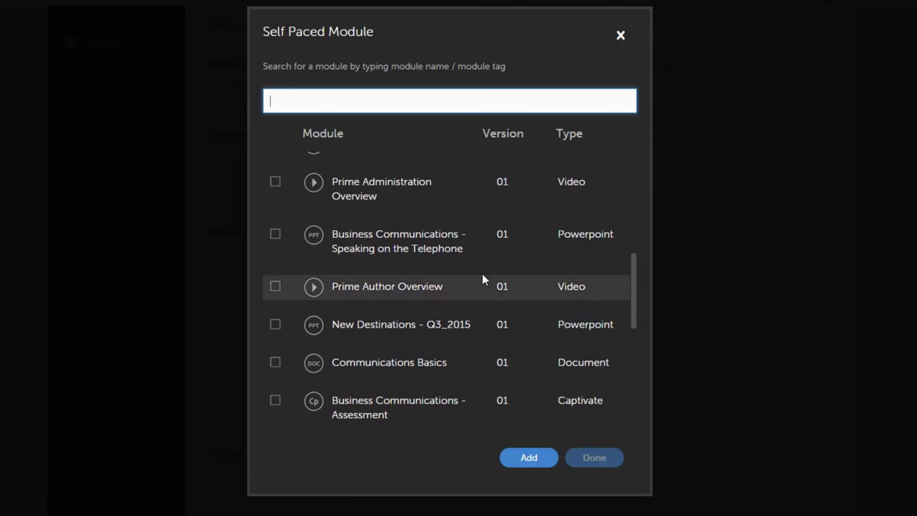
pyautogui.scroll(5, 574, 218)
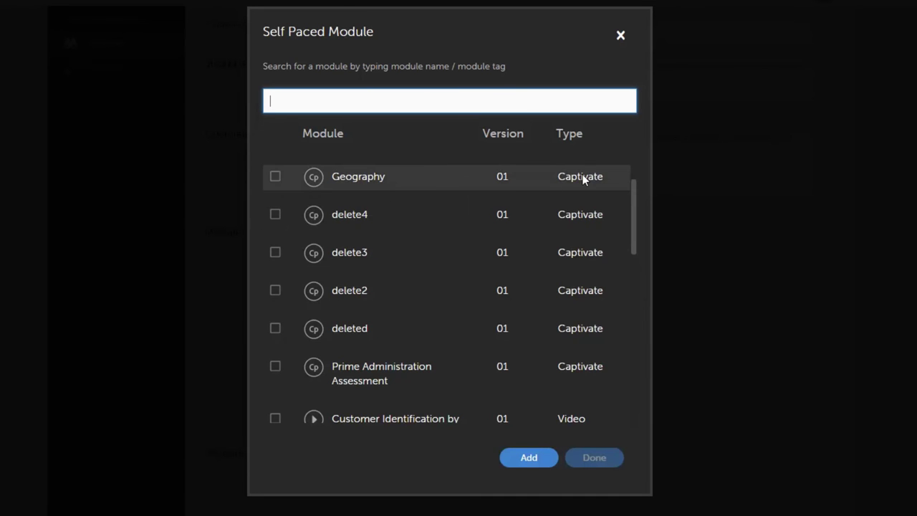
pyautogui.scroll(1, 583, 175)
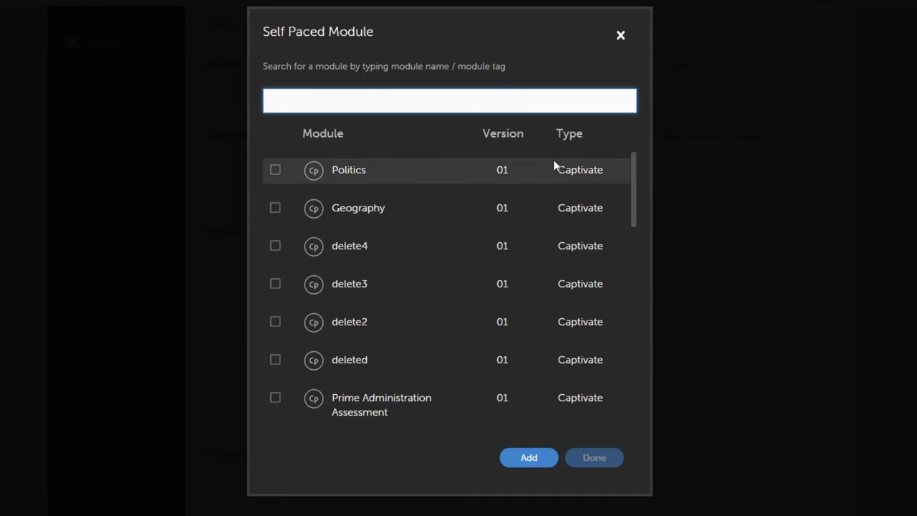
pyautogui.scroll(-2, 587, 236)
pyautogui.scroll(-2, 589, 236)
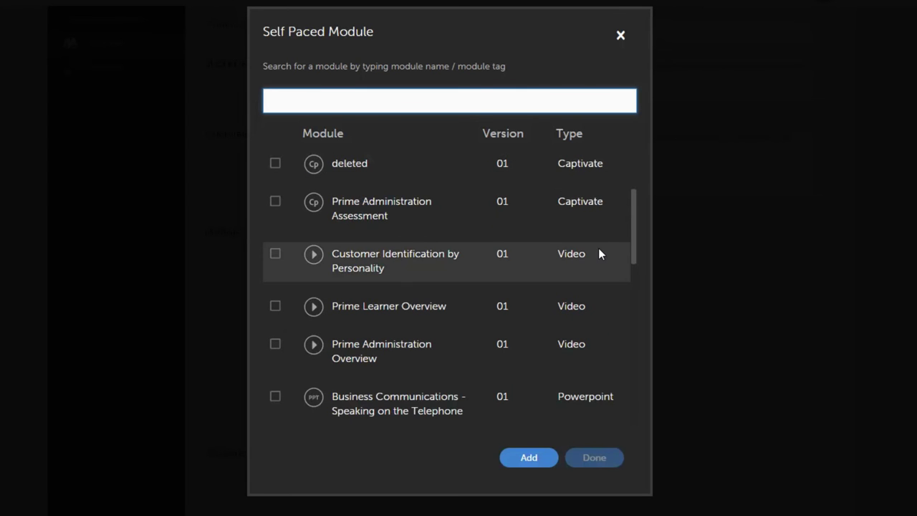
pyautogui.scroll(-2, 574, 254)
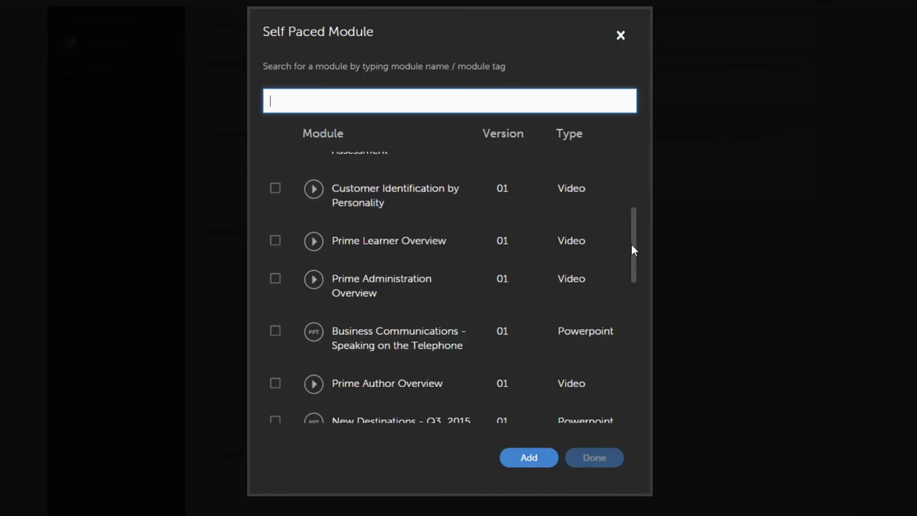
pyautogui.scroll(2, 632, 243)
pyautogui.moveTo(632, 240); pyautogui.dragTo(629, 324)
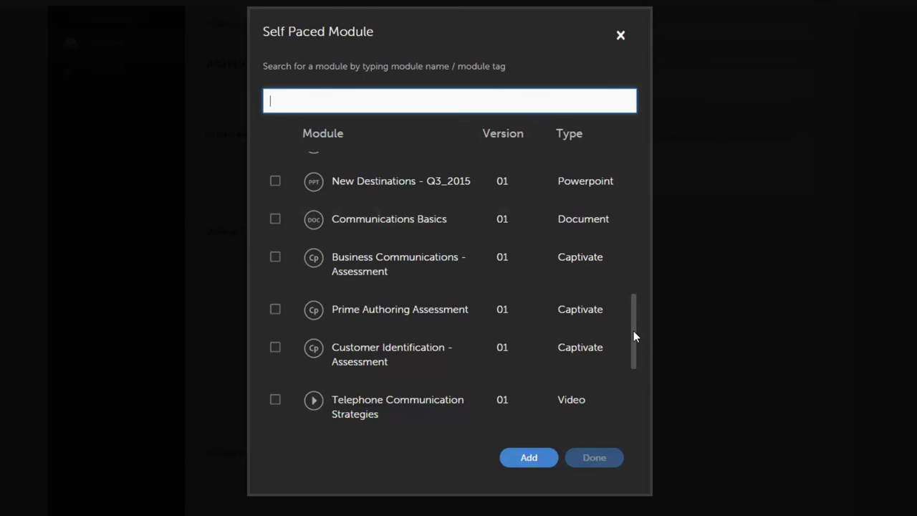
pyautogui.moveTo(634, 342); pyautogui.dragTo(634, 396)
pyautogui.moveTo(631, 362); pyautogui.dragTo(639, 139)
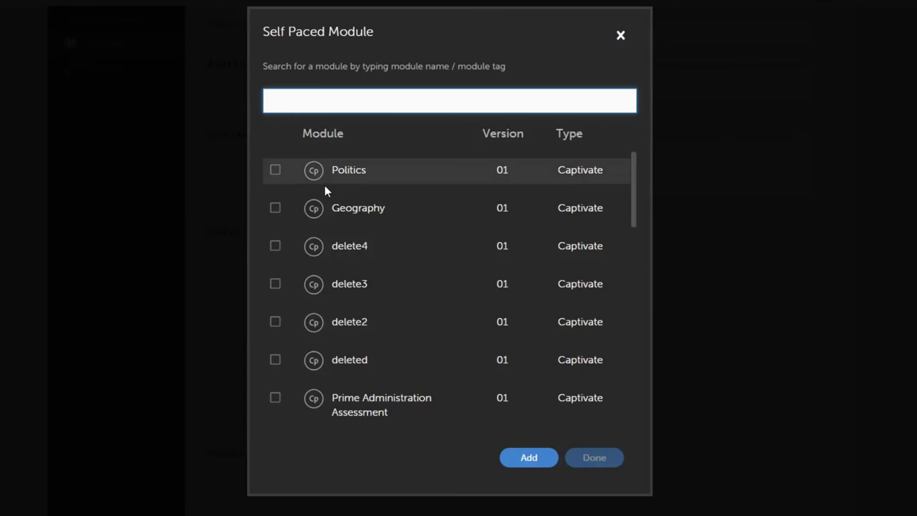
# Select the Politics module and add it to the course's core content
pyautogui.click(395, 170)
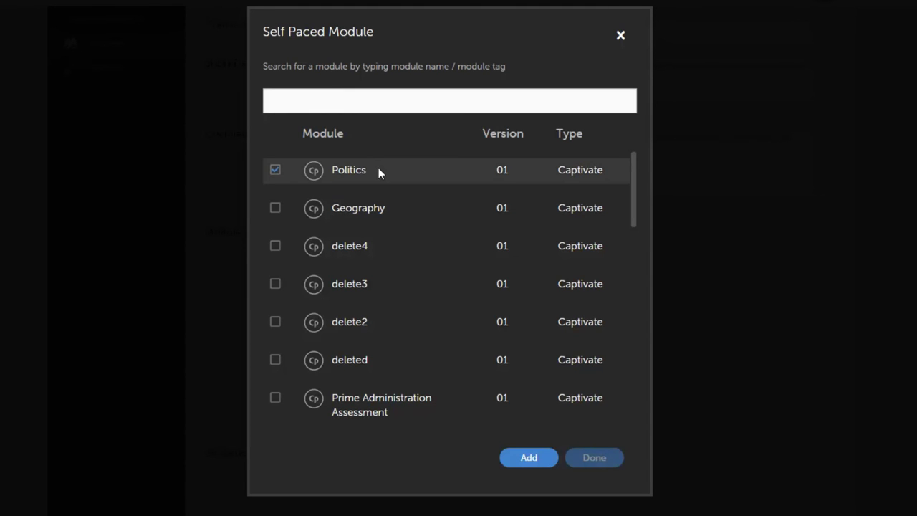
pyautogui.click(530, 460)
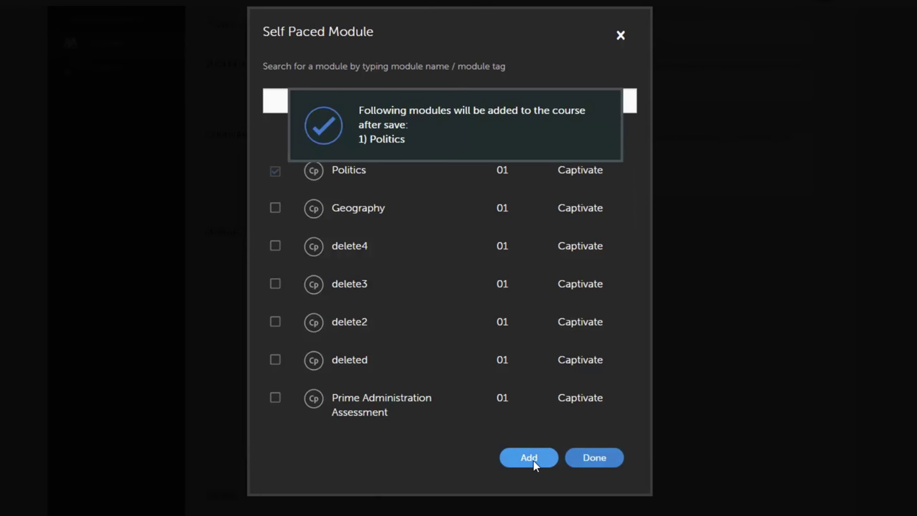
pyautogui.click(590, 459)
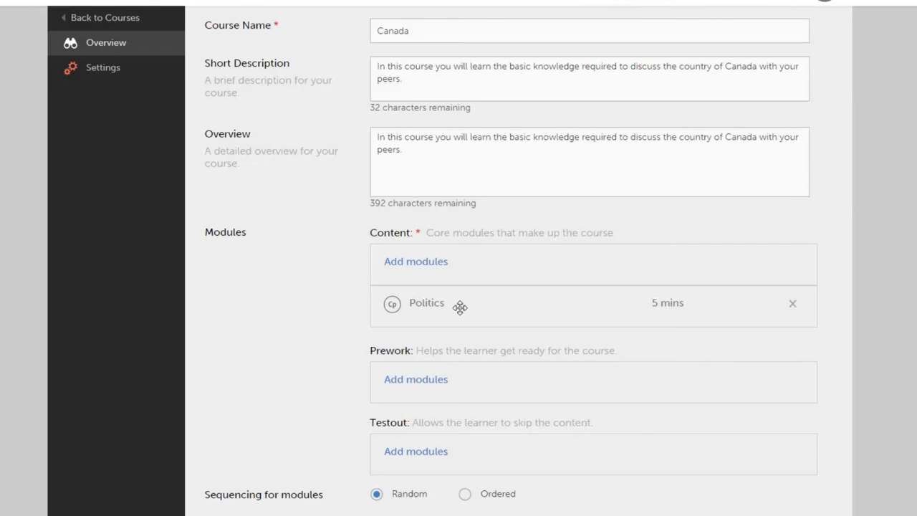
# Add the self-paced Geography module under the course's Prework section
pyautogui.click(414, 385)
pyautogui.click(360, 114)
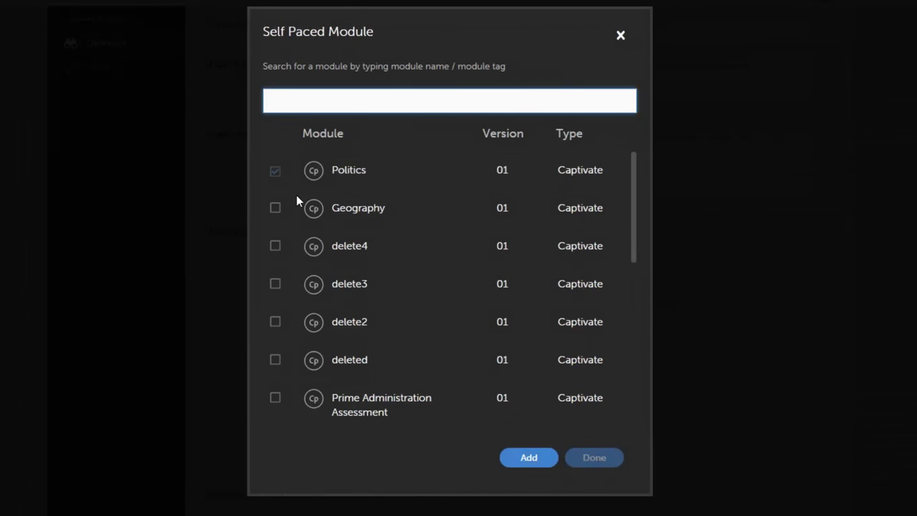
pyautogui.click(275, 209)
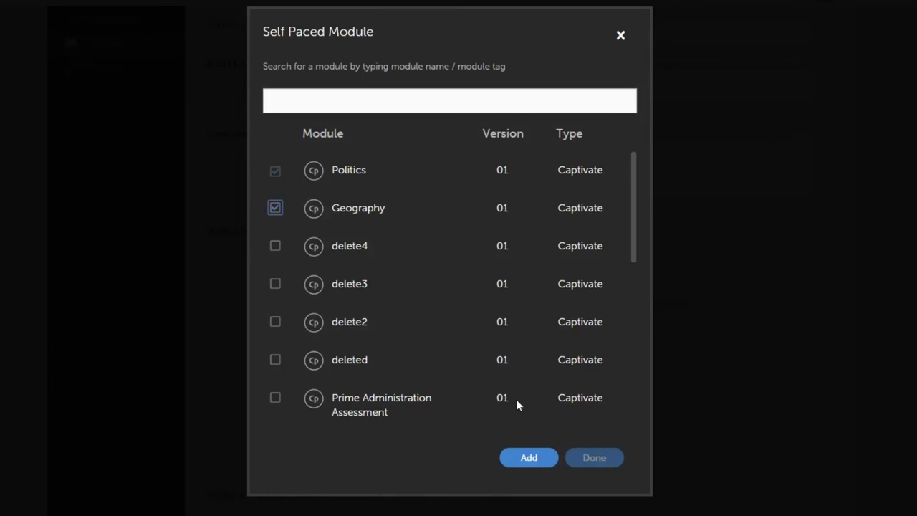
pyautogui.click(538, 459)
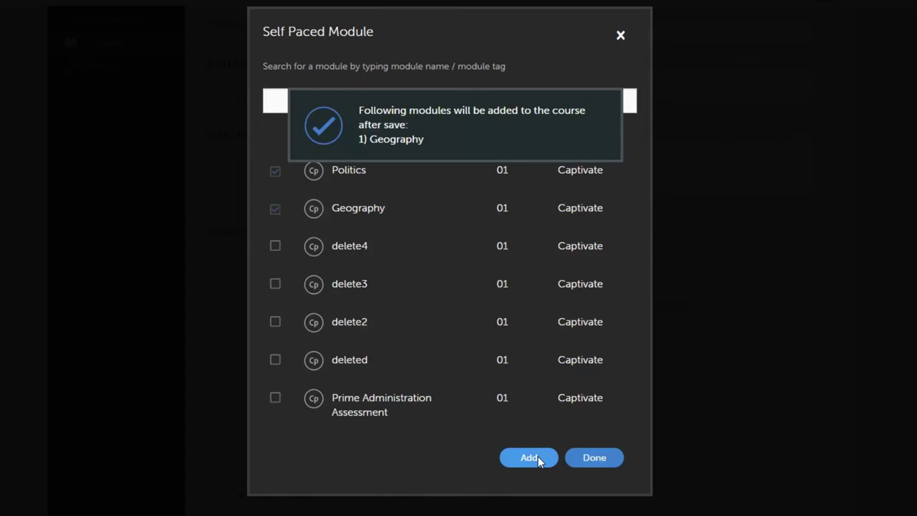
pyautogui.click(596, 458)
pyautogui.scroll(-1, 586, 452)
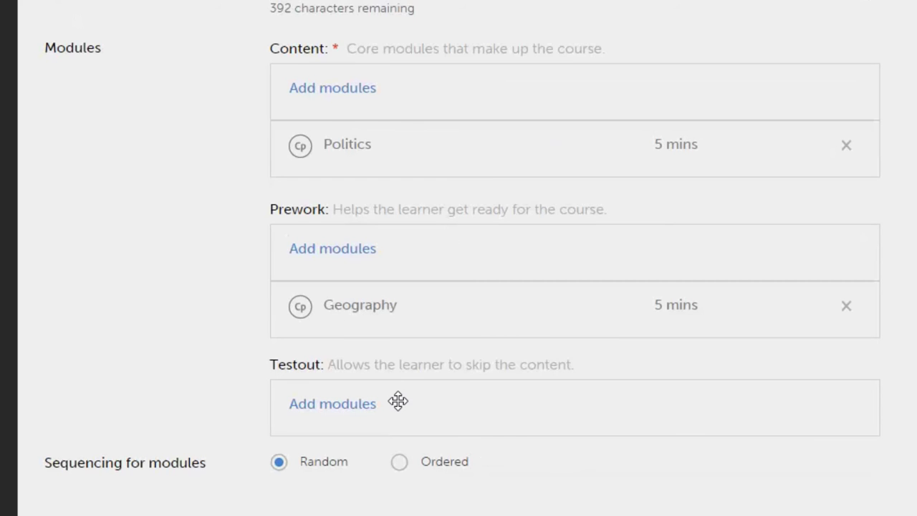
pyautogui.scroll(-1, 400, 408)
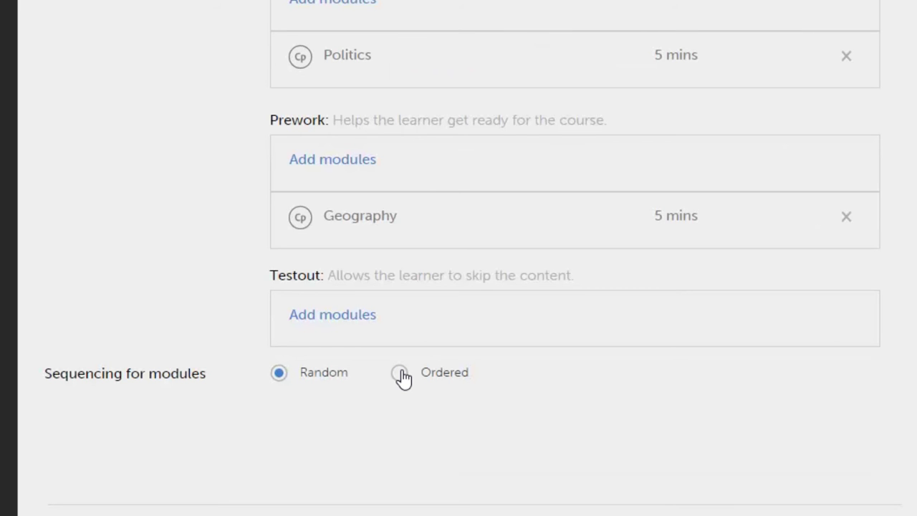
pyautogui.scroll(-1, 460, 422)
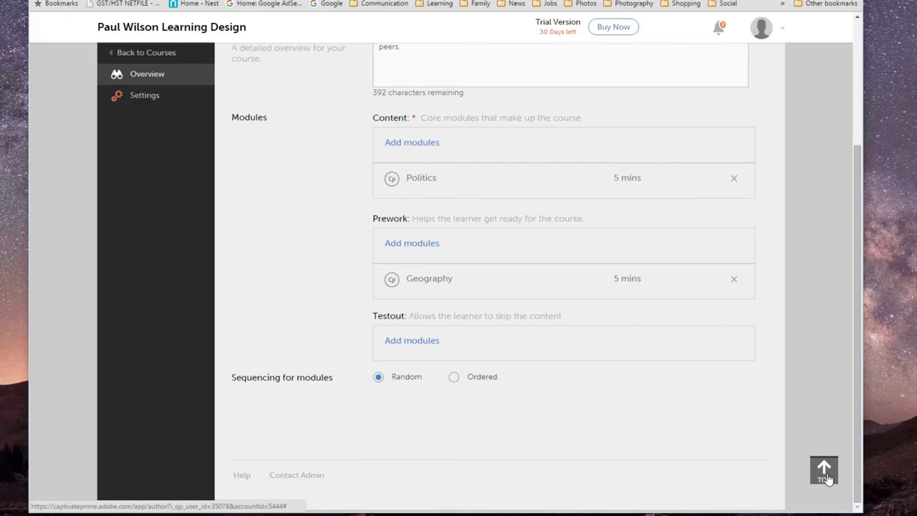
pyautogui.click(824, 470)
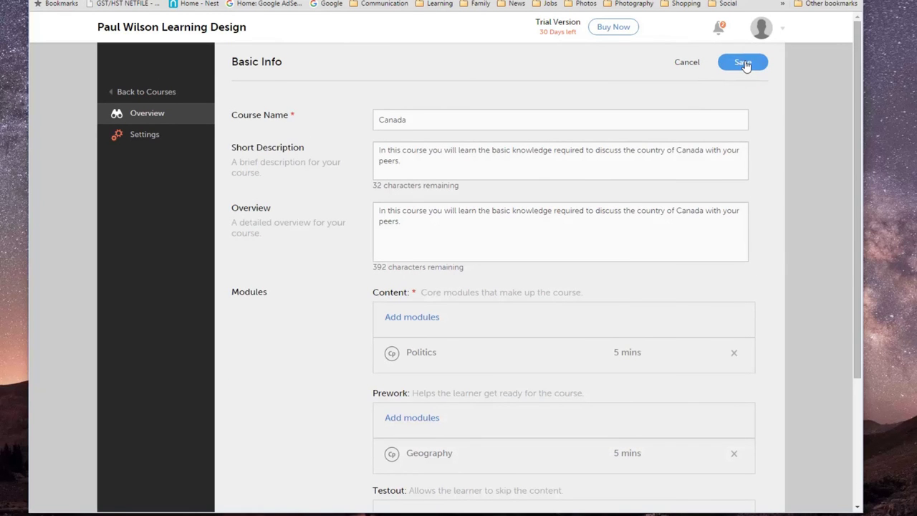
# Save the overview and set the course skill to General at level 1
pyautogui.click(743, 63)
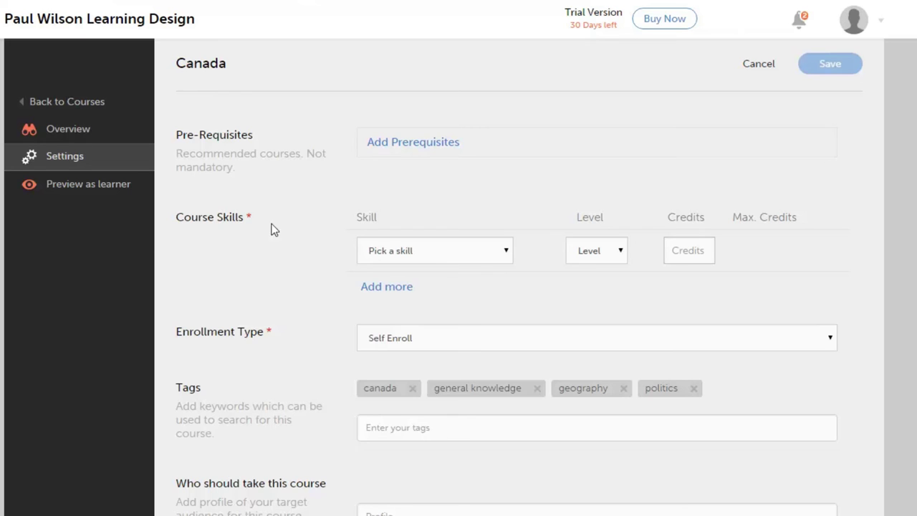
pyautogui.click(448, 259)
pyautogui.click(416, 283)
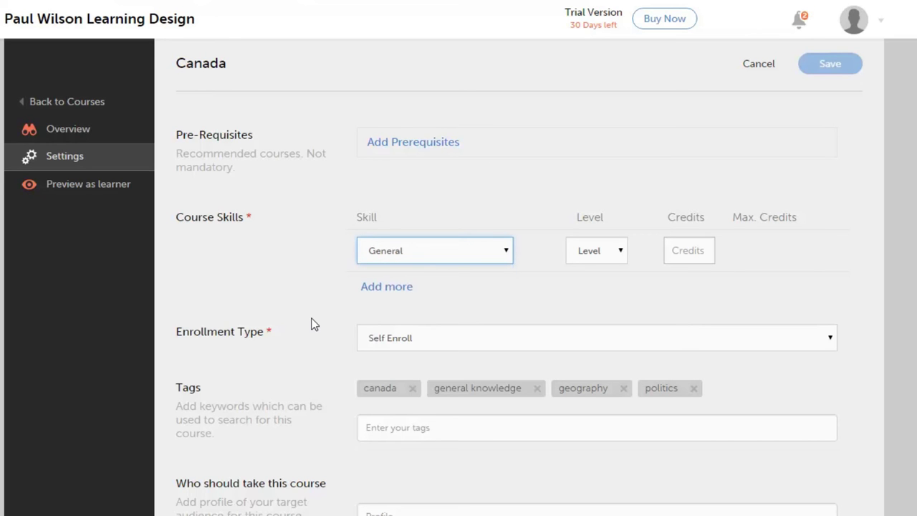
pyautogui.click(621, 250)
pyautogui.click(603, 283)
# Enter 5 credits and keep Self Enroll as the enrollment type
pyautogui.click(699, 251)
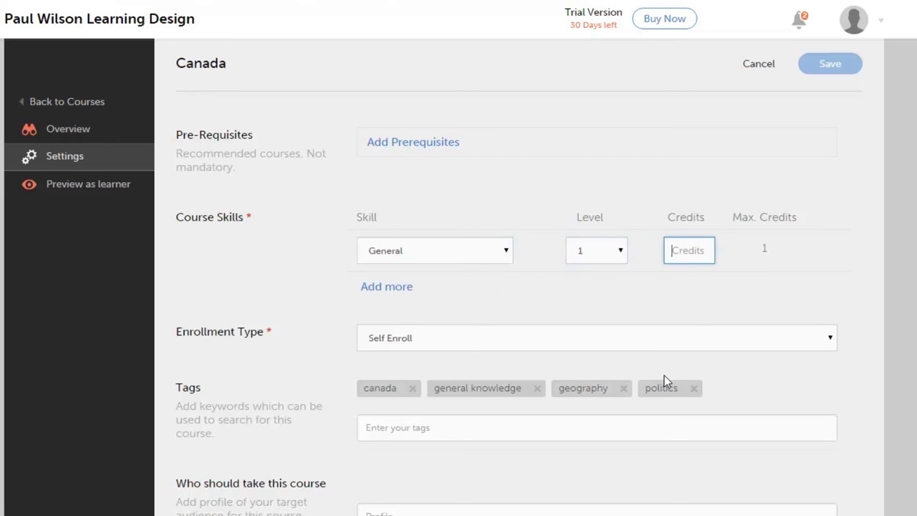
pyautogui.write('5')
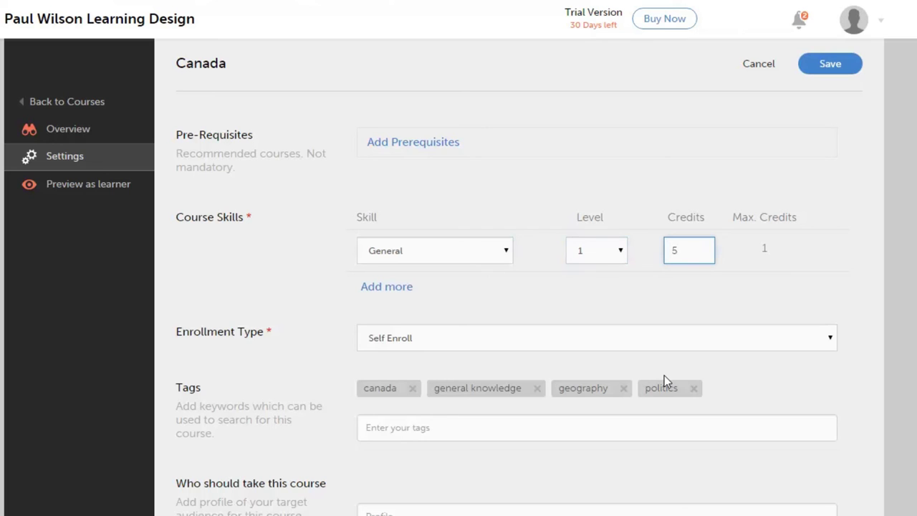
pyautogui.click(788, 344)
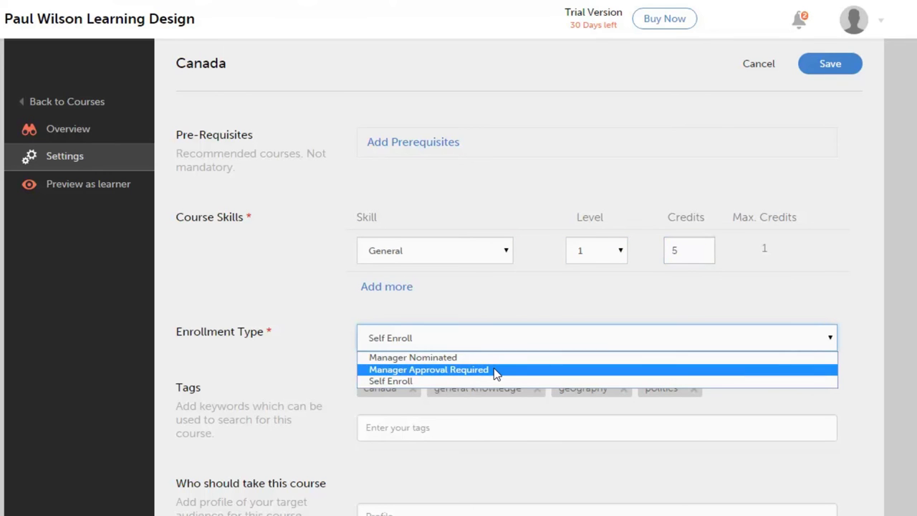
pyautogui.click(452, 382)
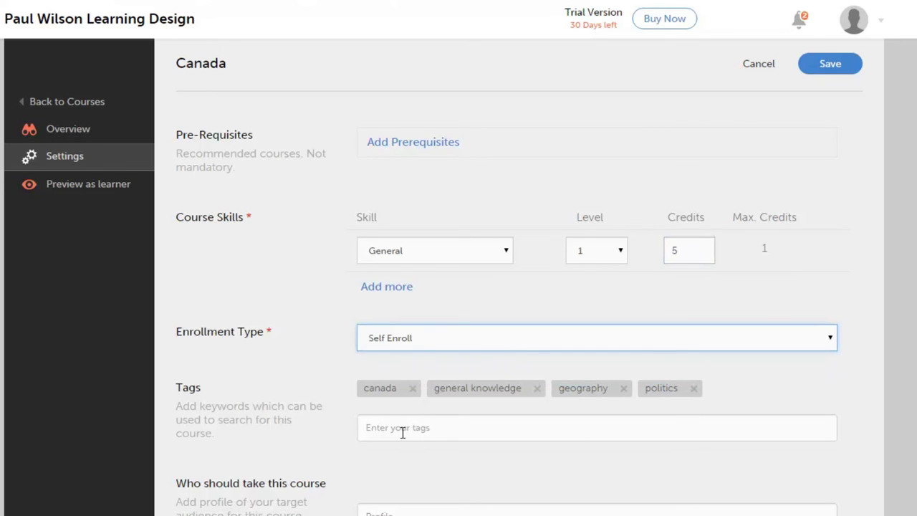
# Add admin as the target audience profile under Who should take this course
pyautogui.scroll(-2, 403, 433)
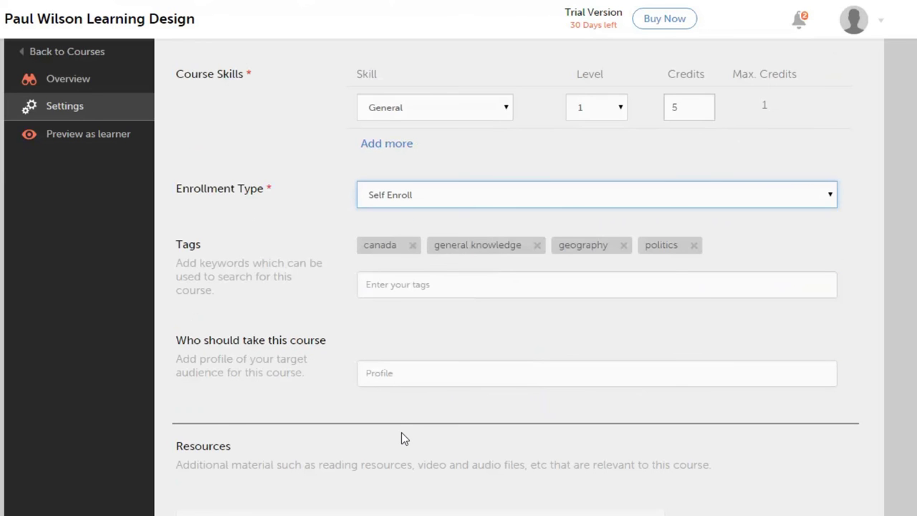
pyautogui.scroll(-1, 401, 439)
pyautogui.click(425, 293)
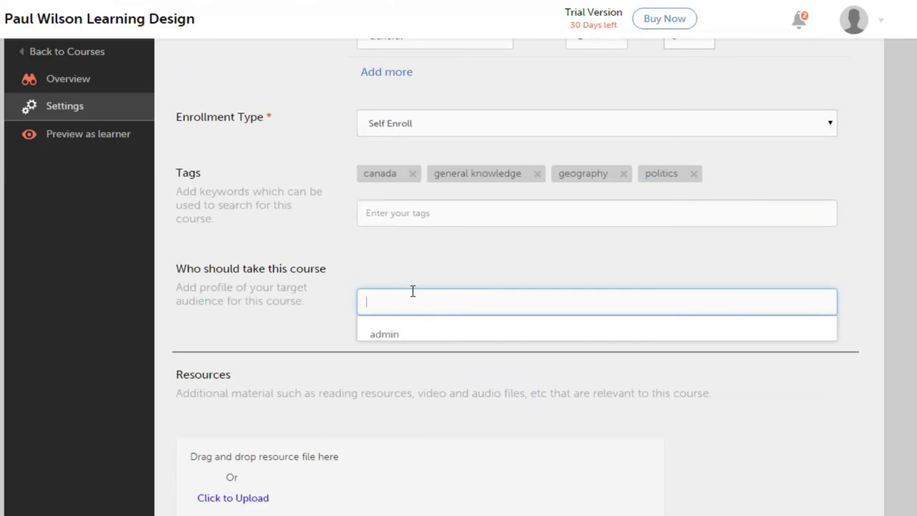
pyautogui.click(407, 333)
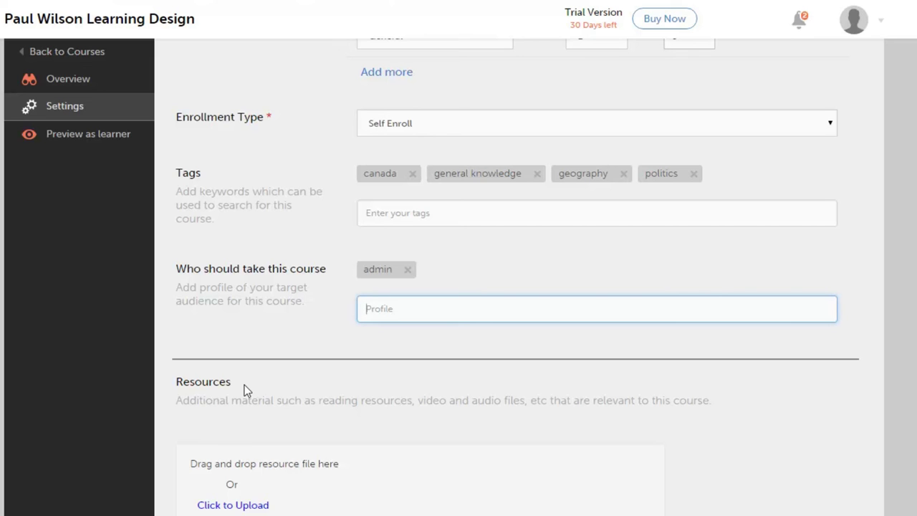
pyautogui.scroll(-1, 239, 385)
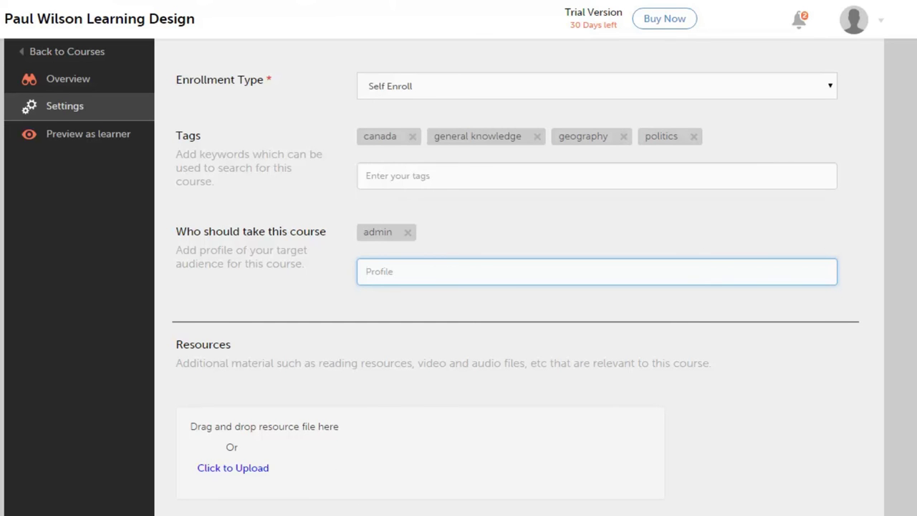
pyautogui.scroll(5, 516, 287)
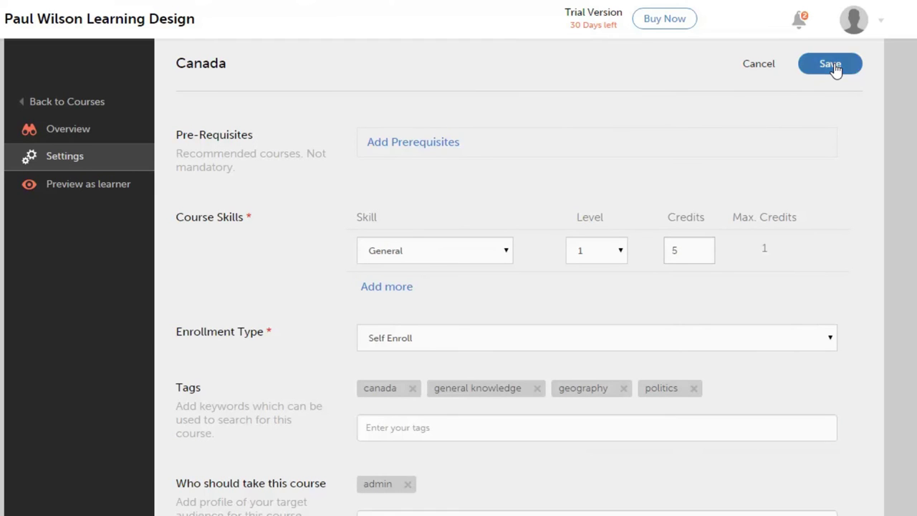
# Save the settings and correct the General skill credits from 5 to 1
pyautogui.click(831, 65)
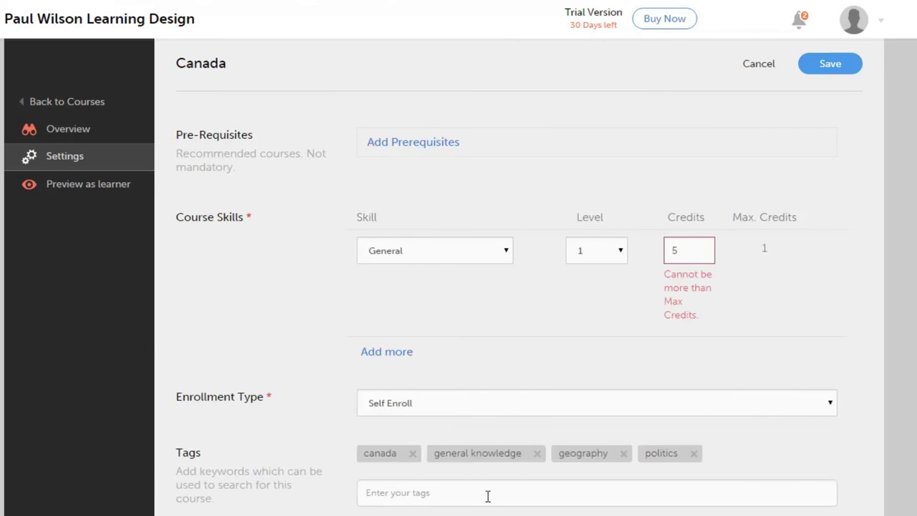
pyautogui.click(678, 245)
pyautogui.write('1')
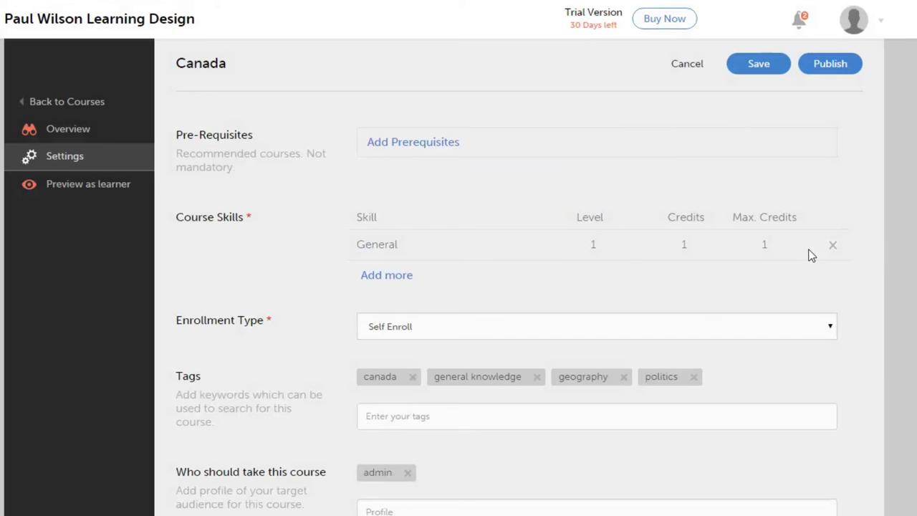
# Visit the course Overview and return to Settings to confirm the saved credits
pyautogui.click(72, 129)
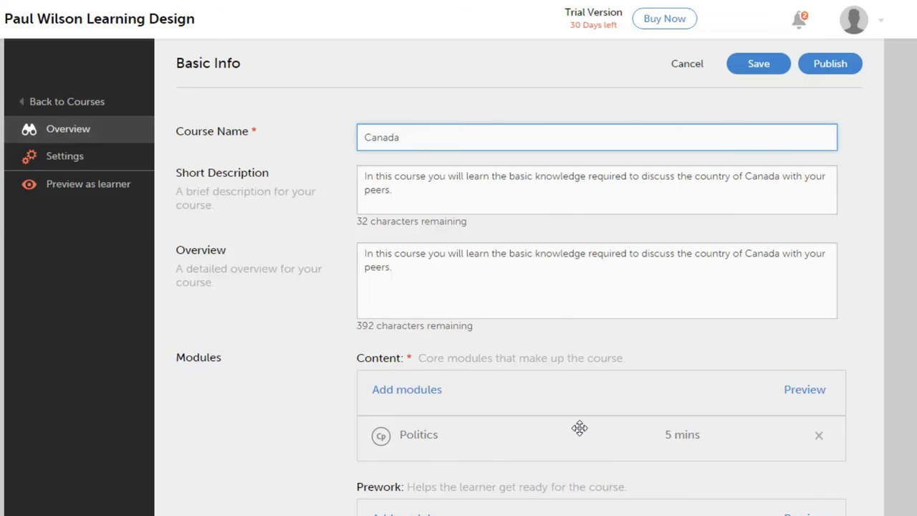
pyautogui.scroll(-3, 578, 444)
pyautogui.click(76, 109)
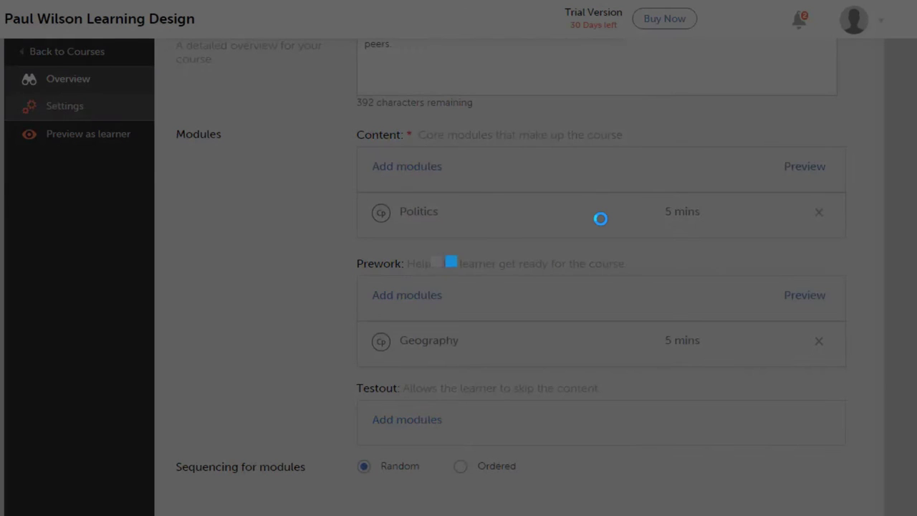
pyautogui.scroll(-3, 566, 286)
pyautogui.scroll(3, 565, 320)
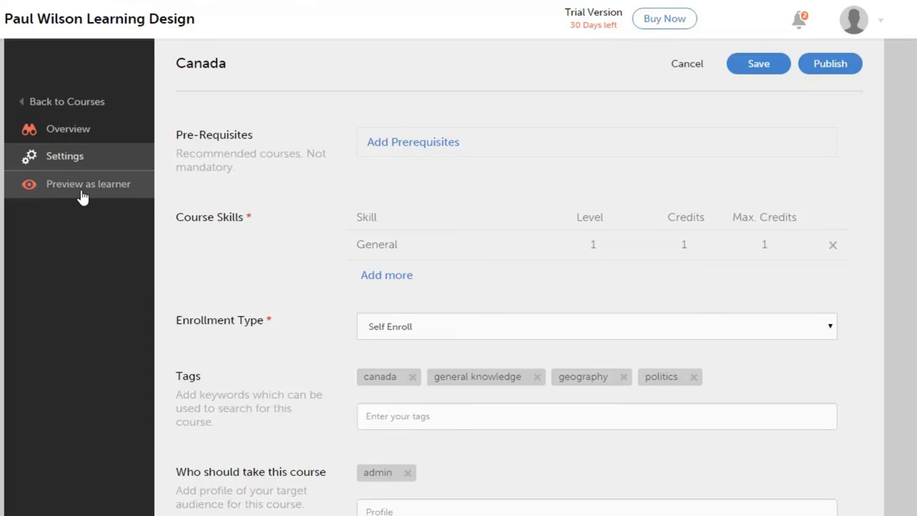
# Glance at the learner Catalog, then switch the account back to the Author role
pyautogui.click(883, 26)
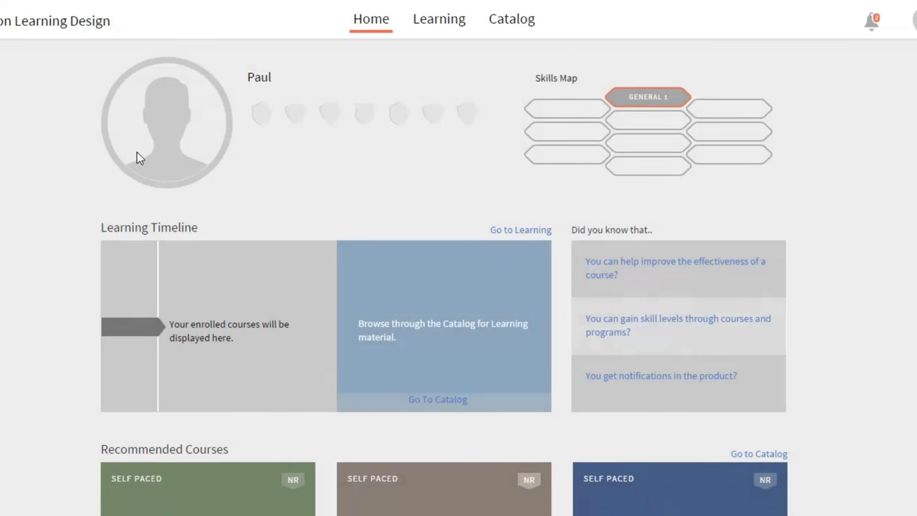
pyautogui.moveTo(264, 129)
pyautogui.click(521, 21)
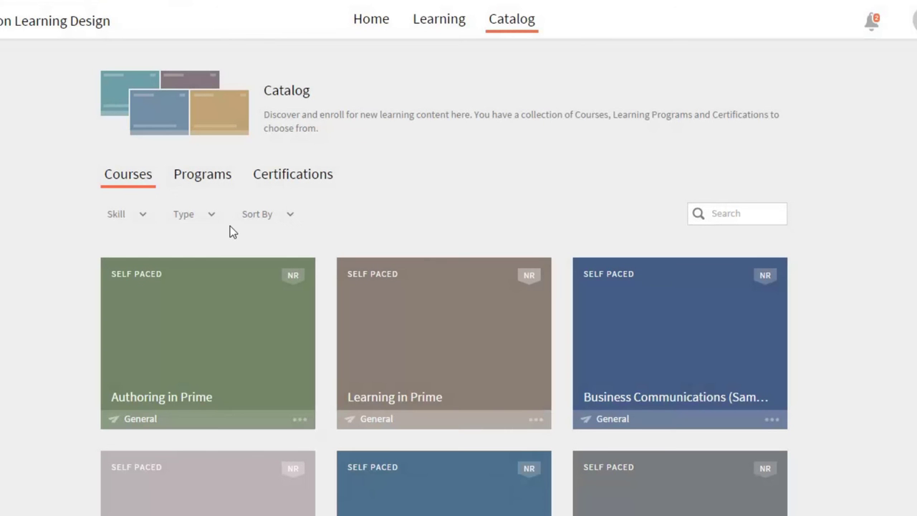
pyautogui.scroll(-2, 230, 231)
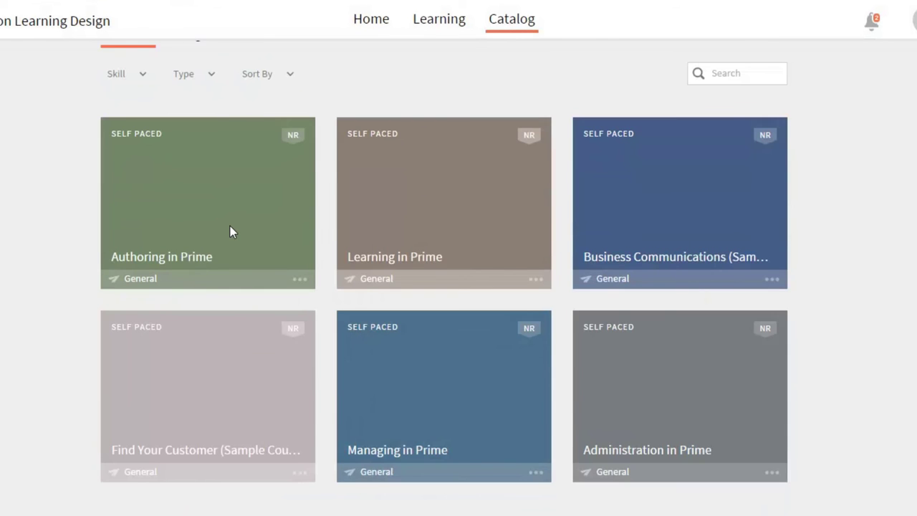
pyautogui.scroll(2, 230, 231)
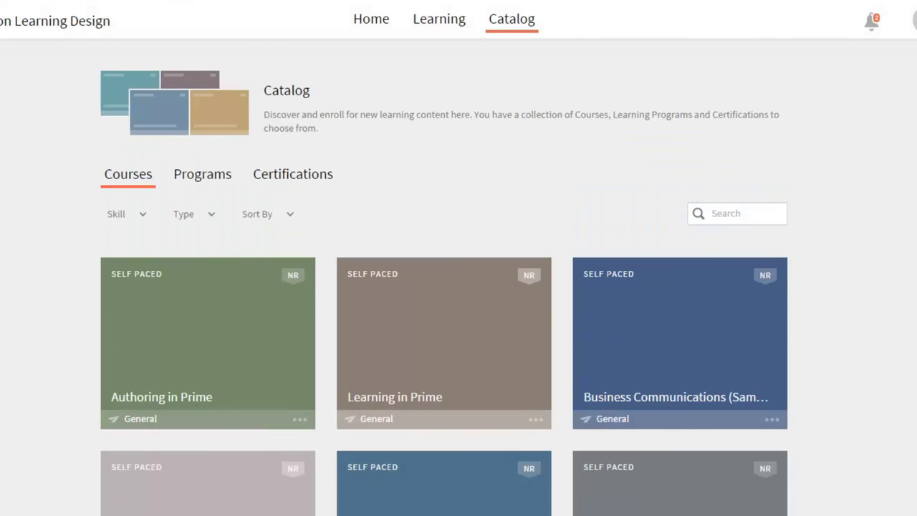
pyautogui.click(911, 20)
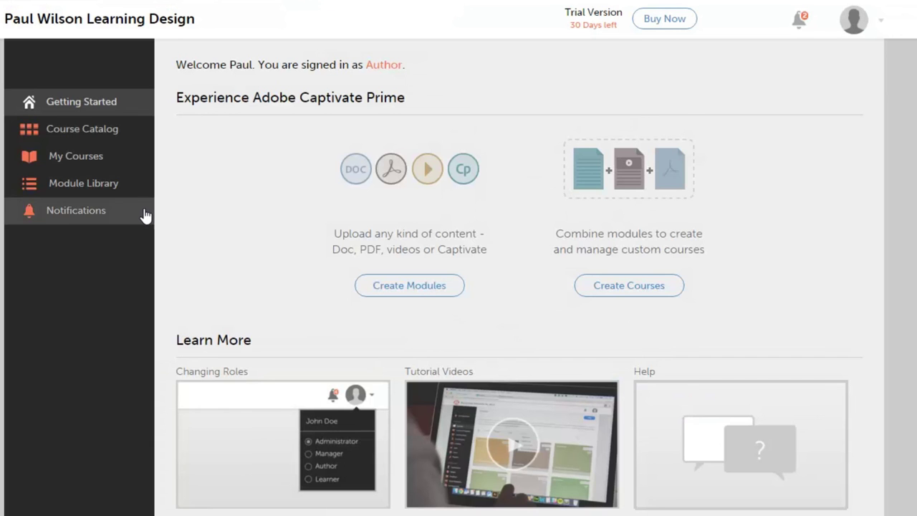
# Publish the draft Canada course from the author's Course Catalog
pyautogui.click(106, 128)
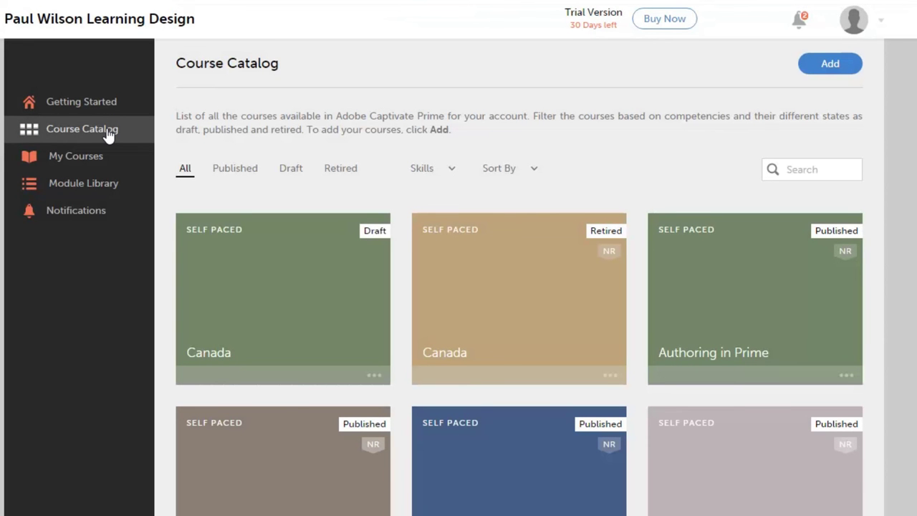
pyautogui.moveTo(260, 229)
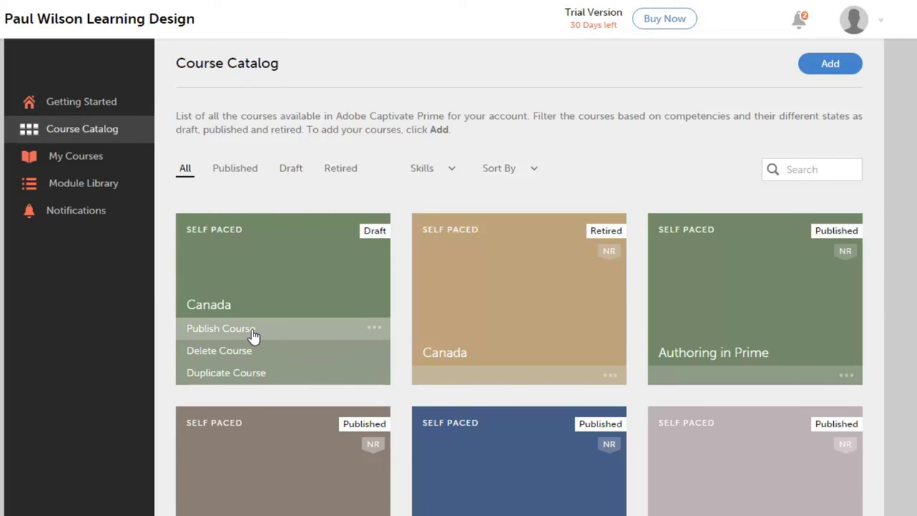
pyautogui.click(247, 331)
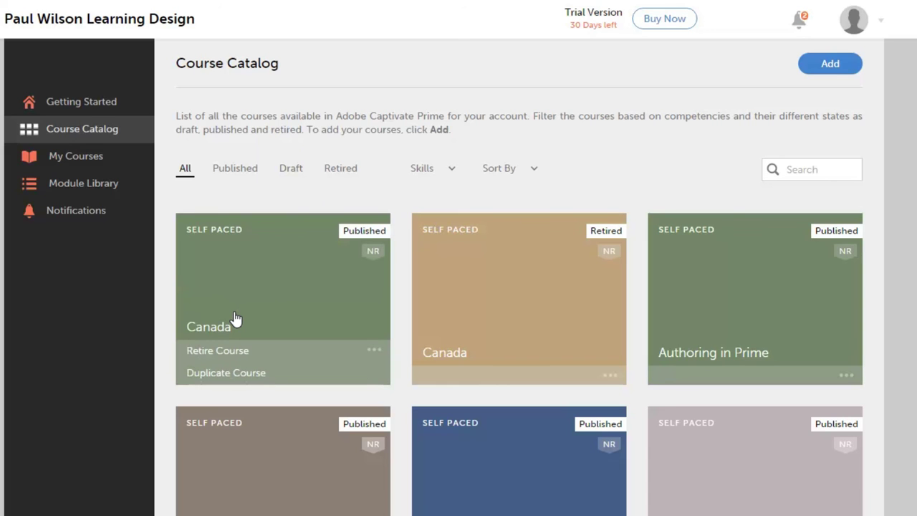
# Switch to the Learner role and open the recommended Canada course
pyautogui.click(884, 28)
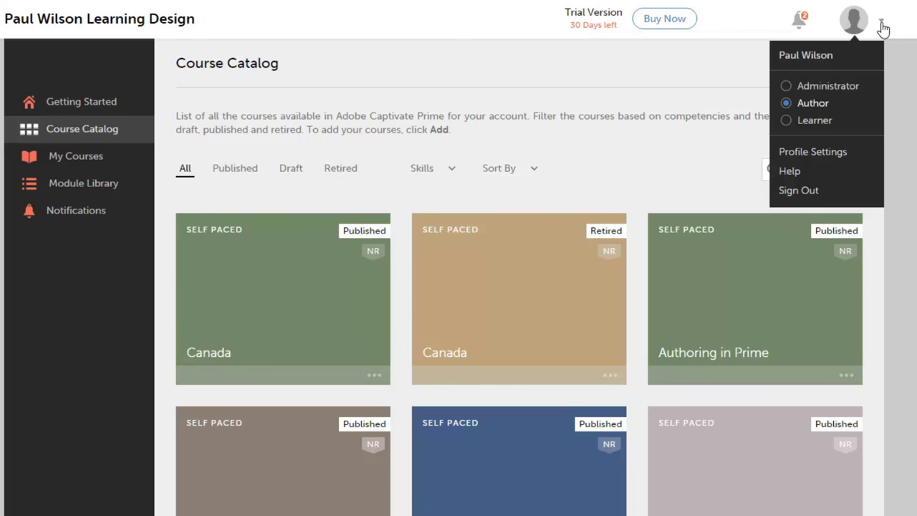
pyautogui.click(808, 120)
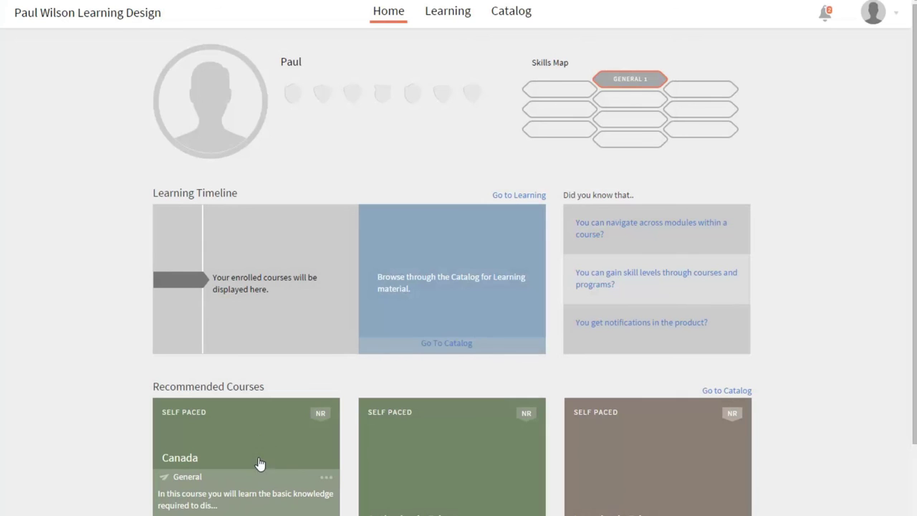
pyautogui.click(266, 403)
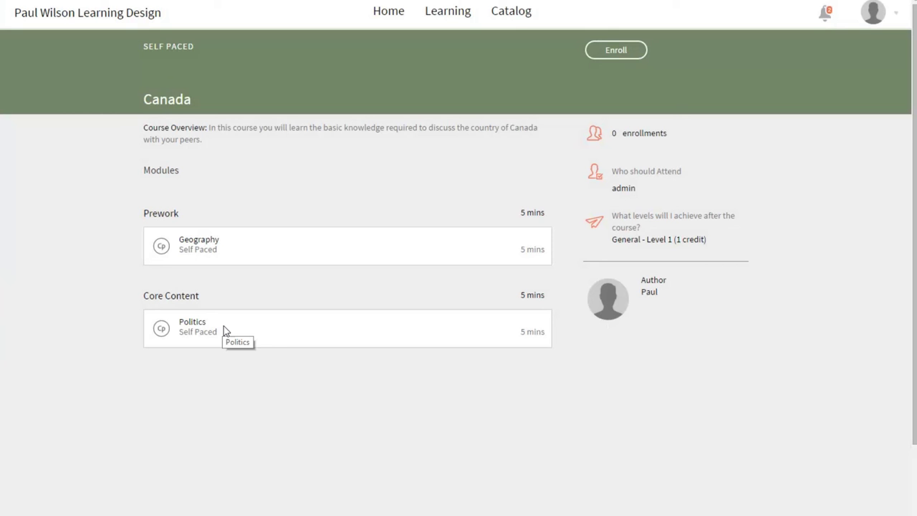
# Enroll in the Canada course and launch its Geography prework module
pyautogui.click(615, 52)
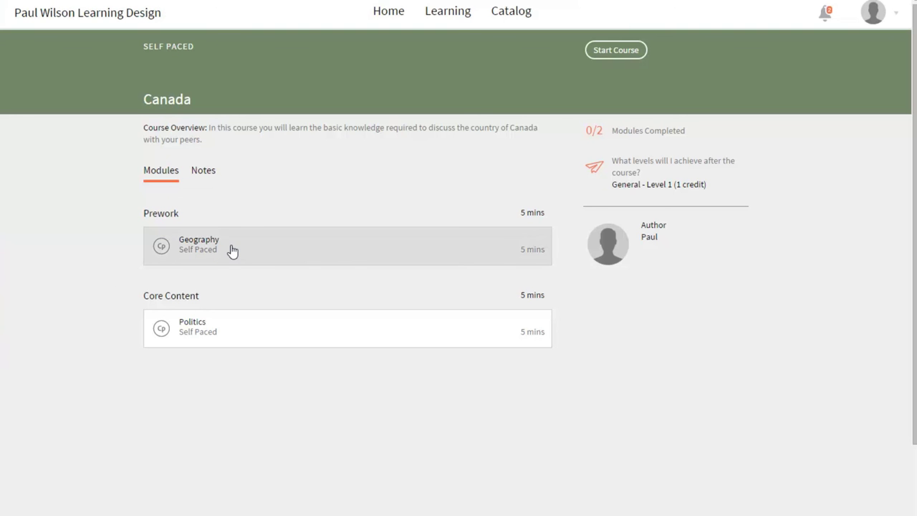
pyautogui.click(306, 245)
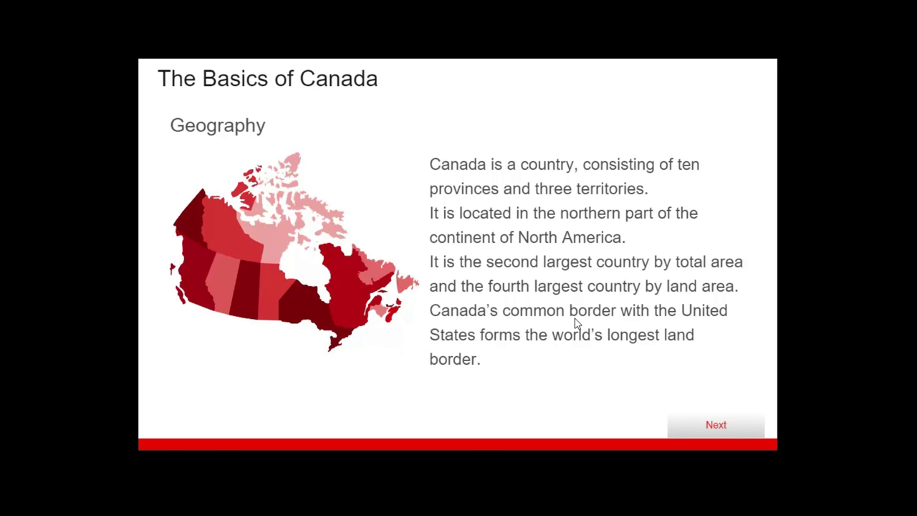
# Answer the longest-land-border quiz question correctly, then close the Geography module
pyautogui.click(719, 425)
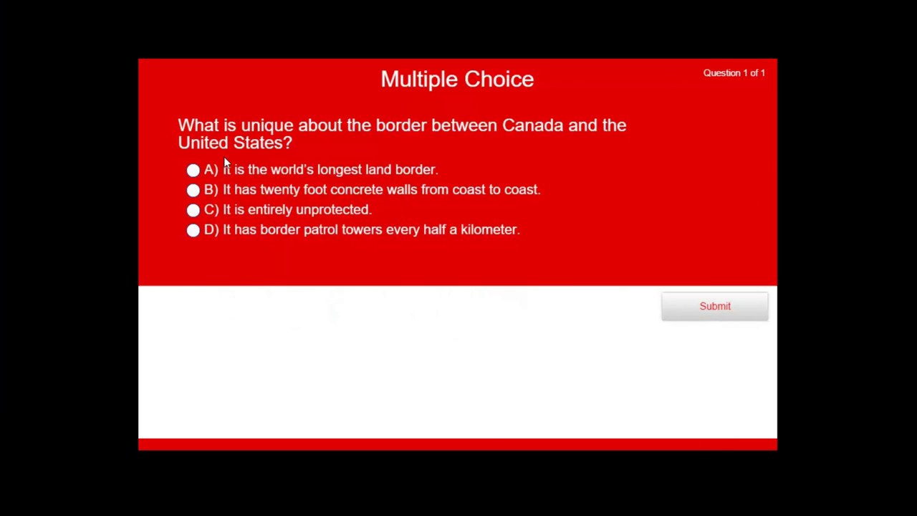
pyautogui.click(309, 179)
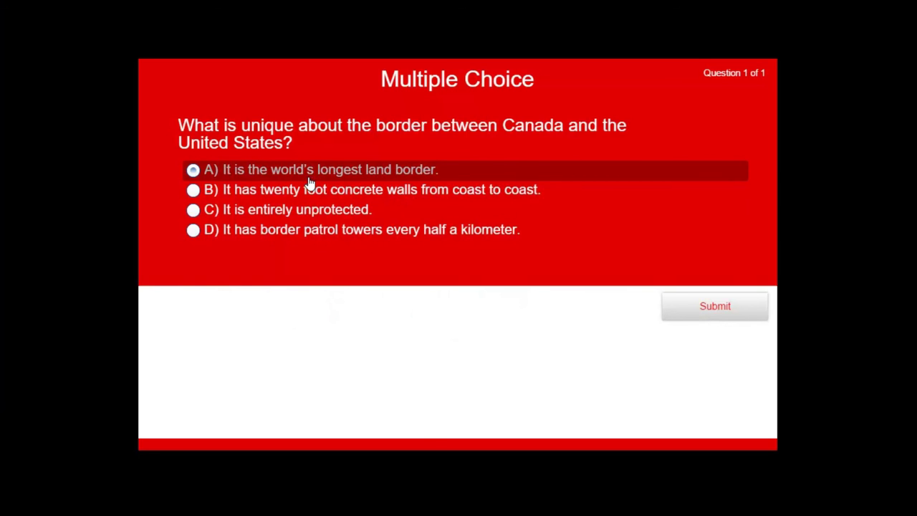
pyautogui.click(716, 306)
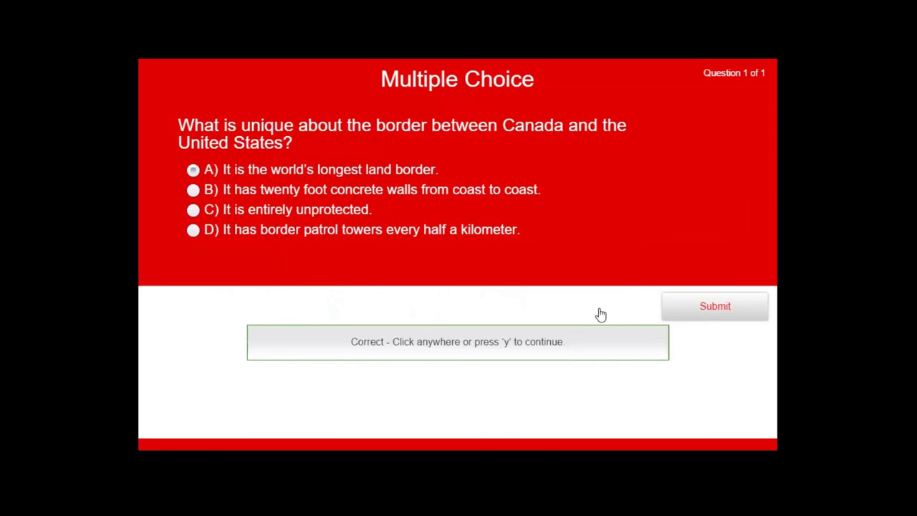
pyautogui.click(546, 308)
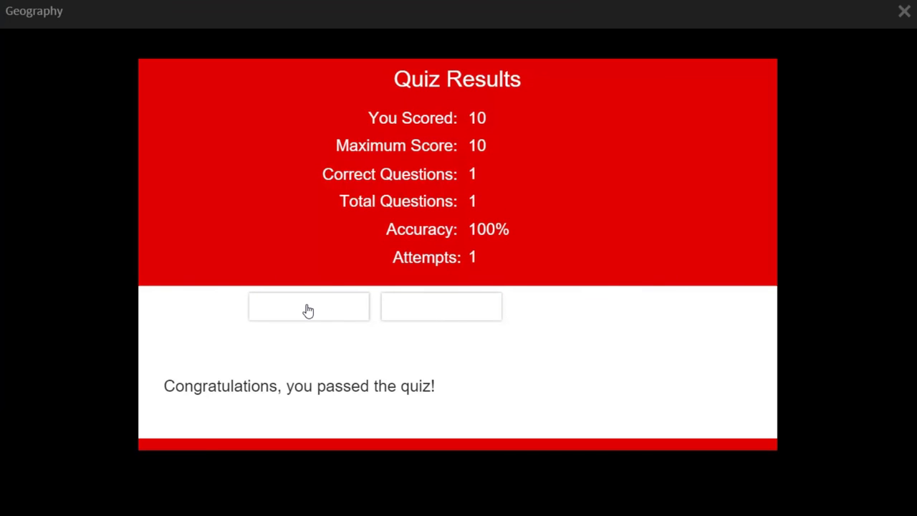
pyautogui.click(904, 16)
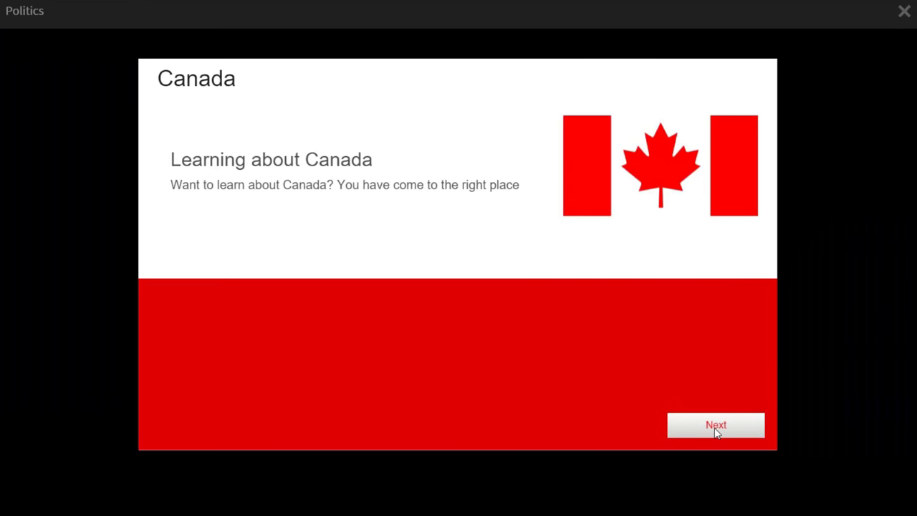
# Advance through the Politics slides and answer Queen Elizabeth II as head of state
pyautogui.click(716, 426)
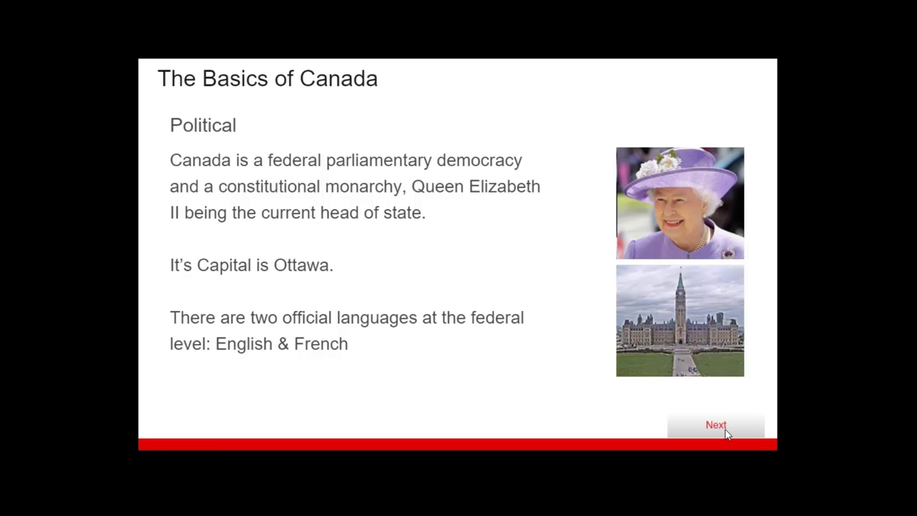
pyautogui.click(718, 434)
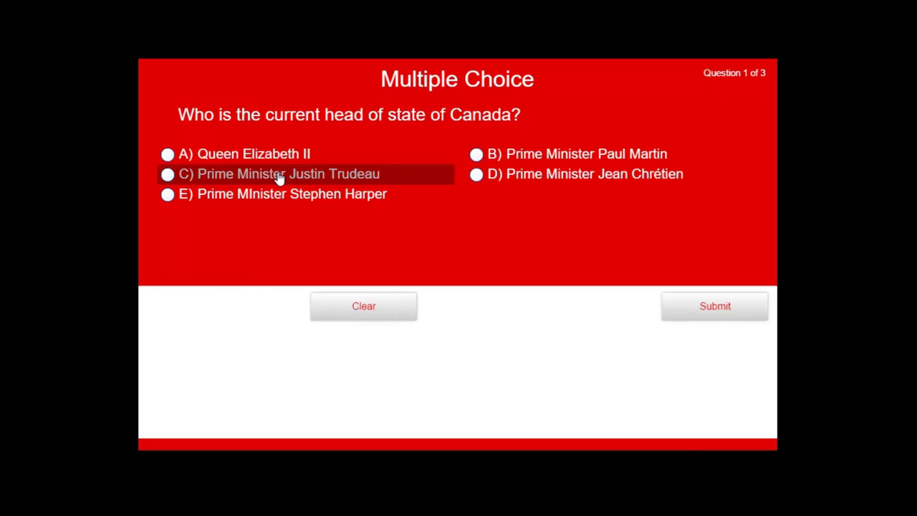
pyautogui.click(231, 156)
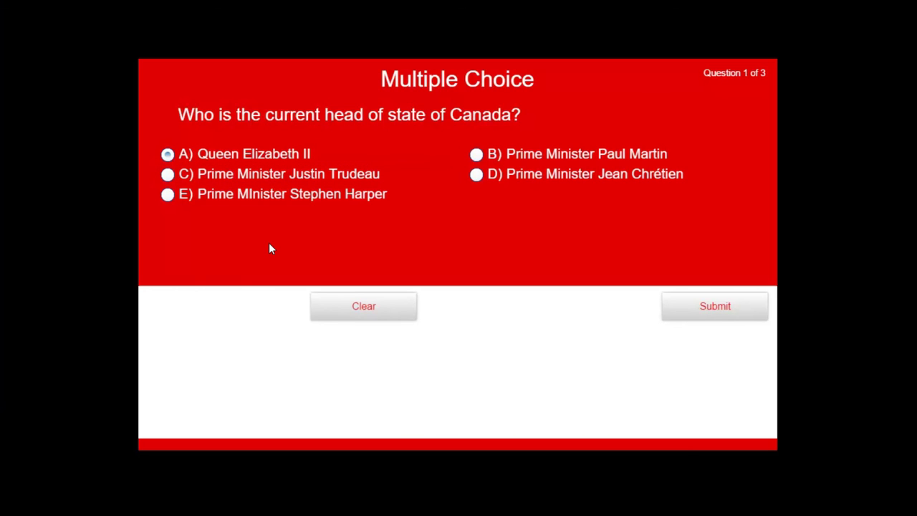
pyautogui.click(723, 312)
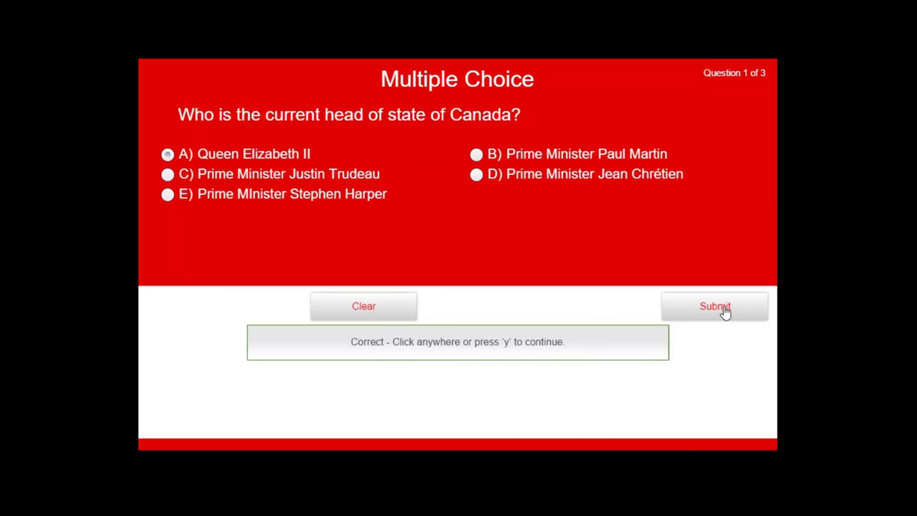
pyautogui.click(498, 324)
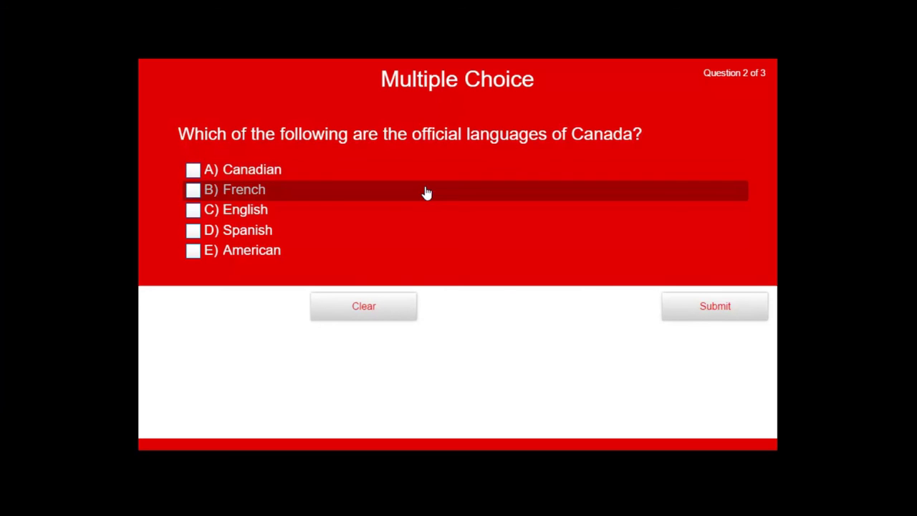
# Answer French and English as official languages and Ottawa as the capital
pyautogui.click(255, 197)
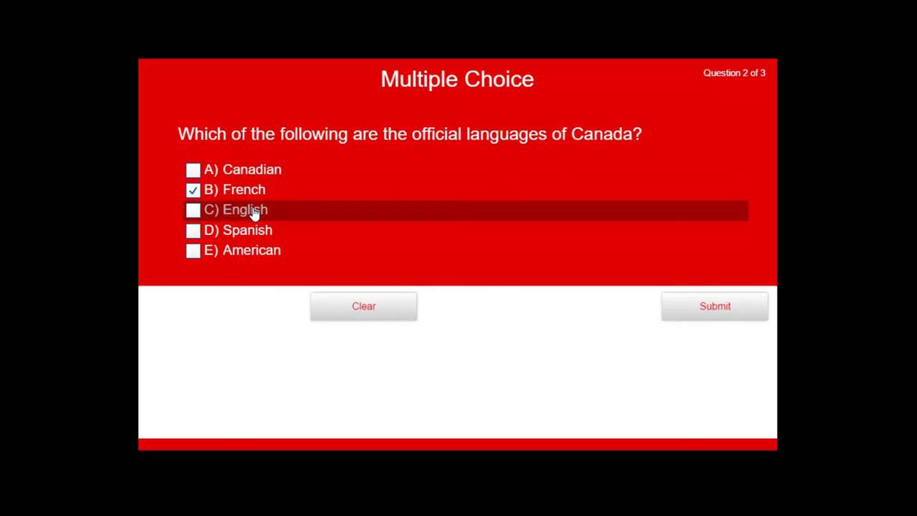
pyautogui.click(254, 211)
pyautogui.click(728, 310)
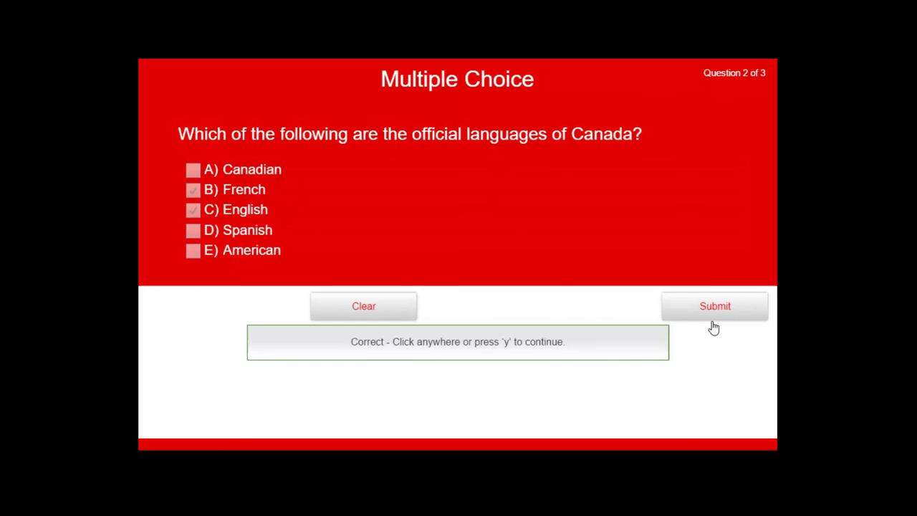
pyautogui.click(487, 379)
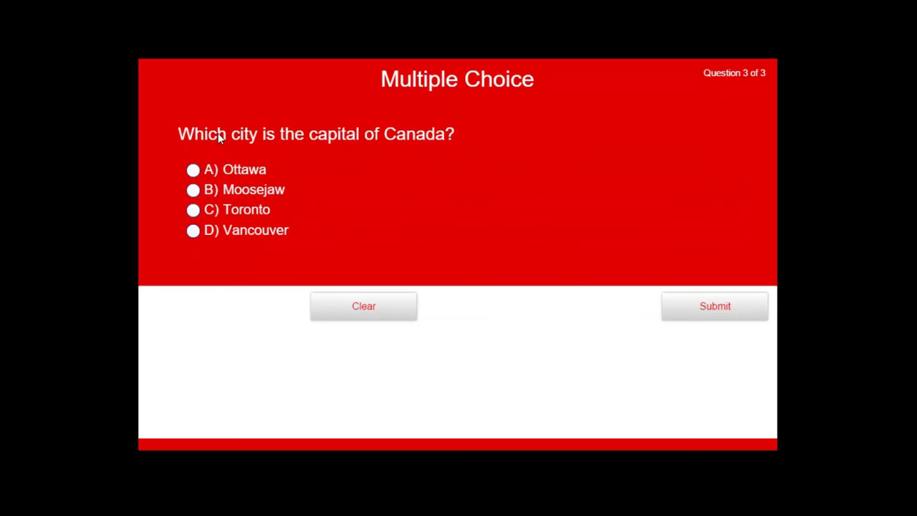
pyautogui.click(245, 172)
pyautogui.click(722, 311)
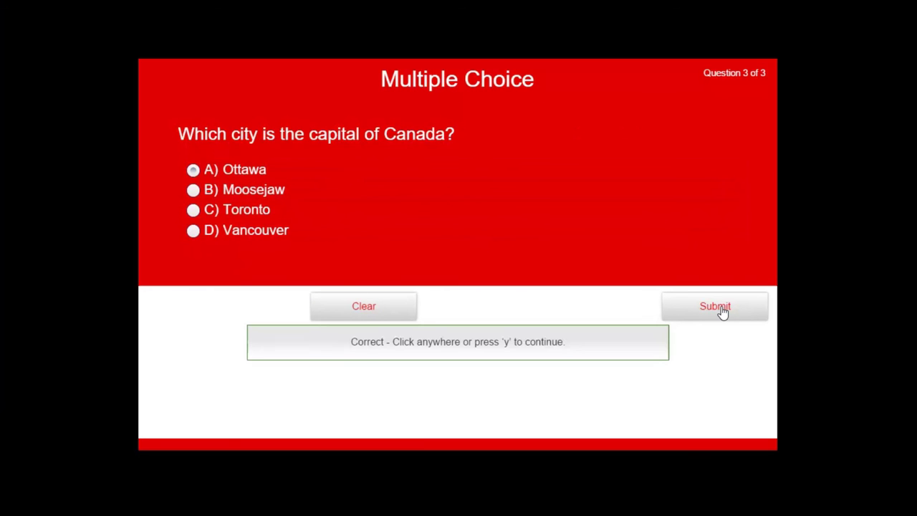